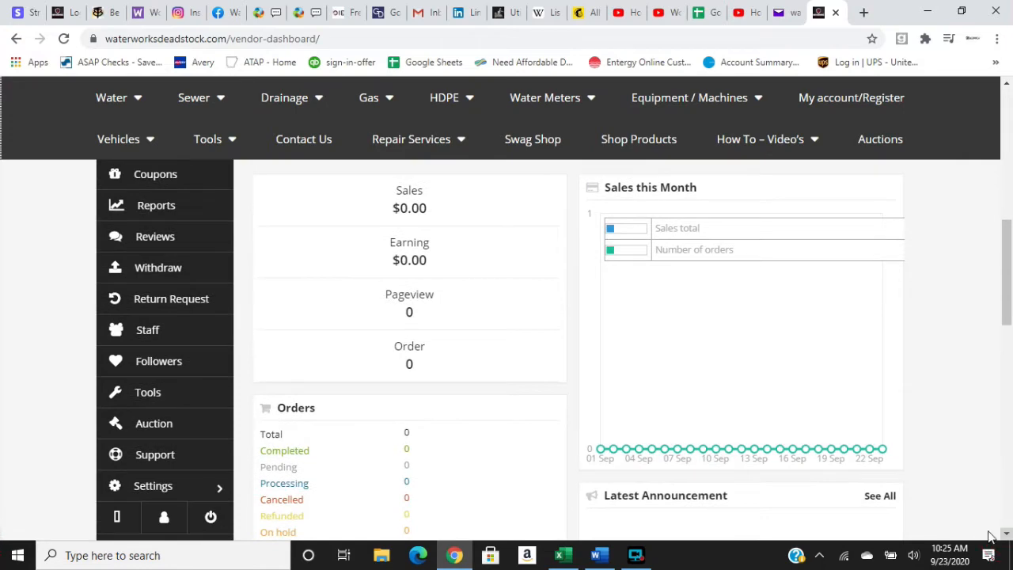
Open the vendor's shipping settings and bring up the list of shipping zones.
click(187, 486)
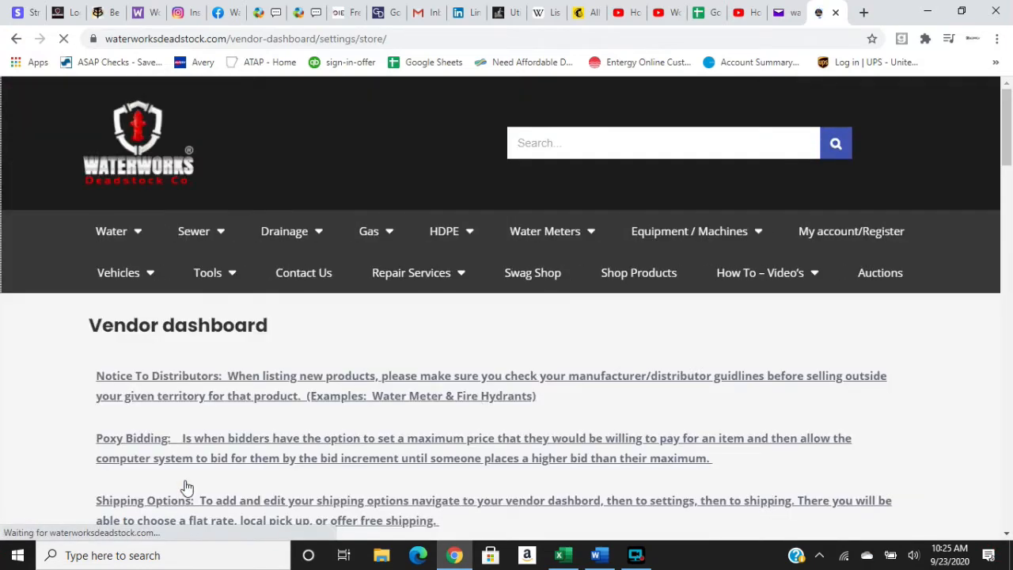
click(1009, 534)
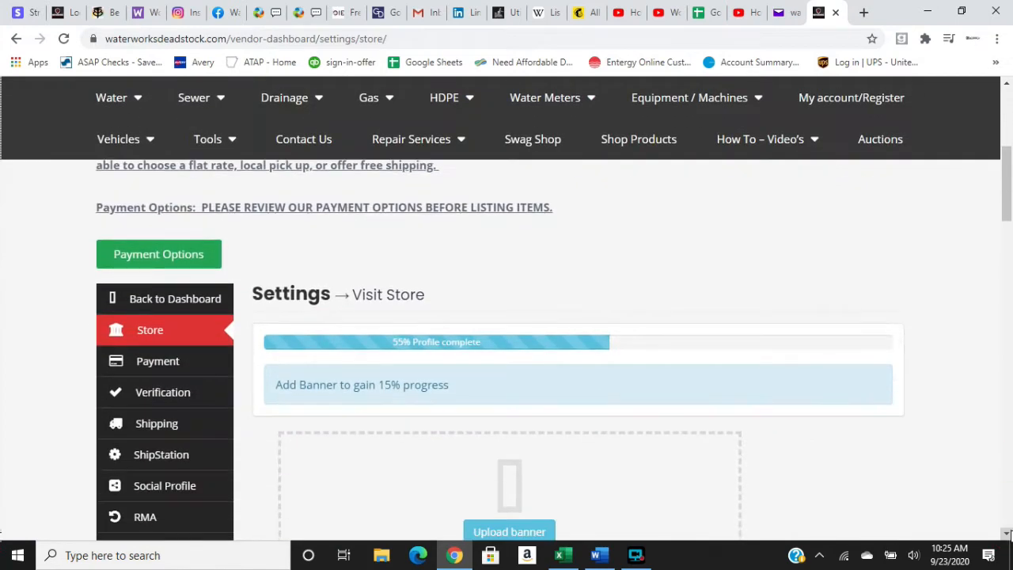
click(1009, 534)
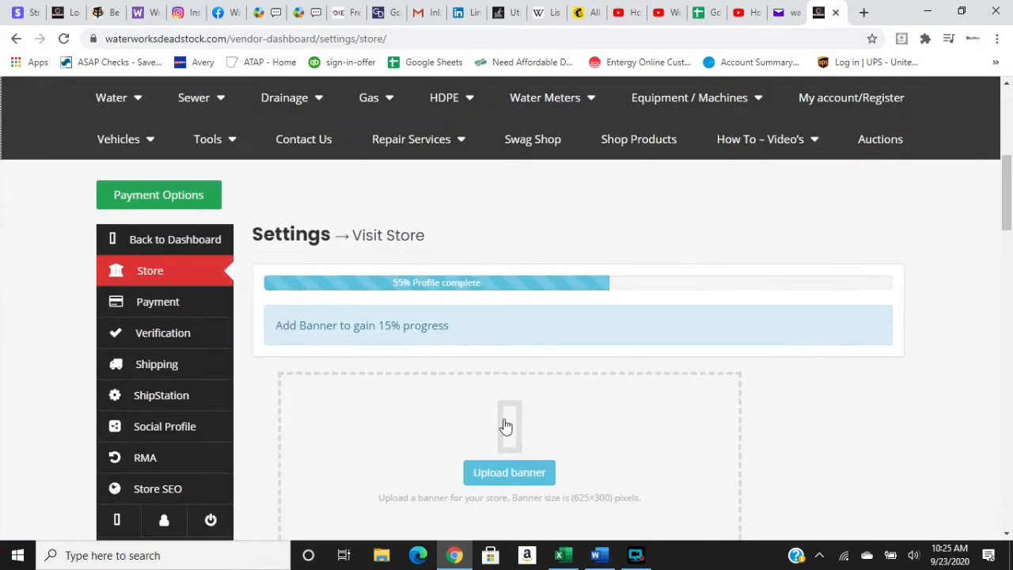
click(202, 368)
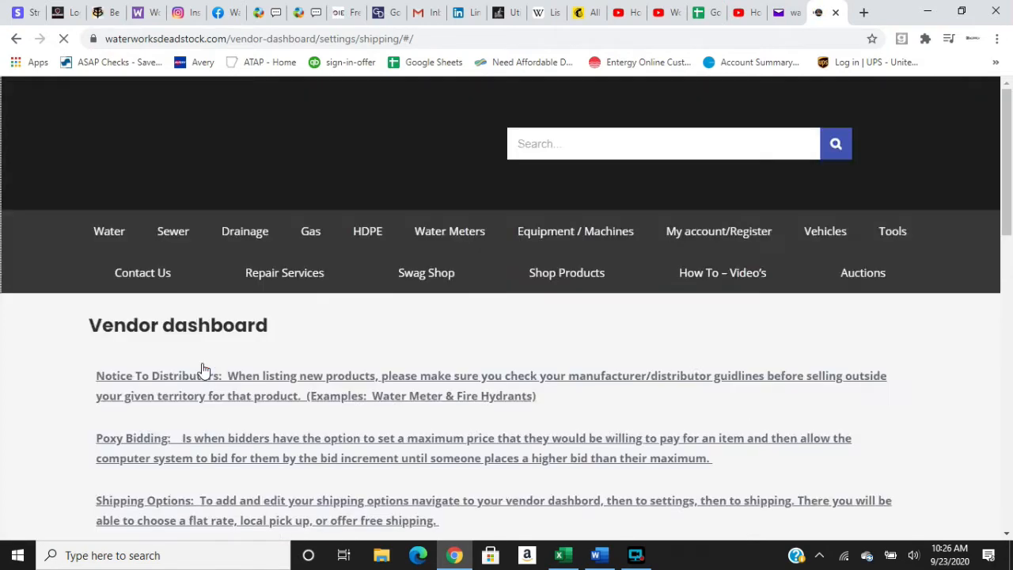
click(1007, 535)
drag(1007, 535, 1007, 534)
click(1007, 535)
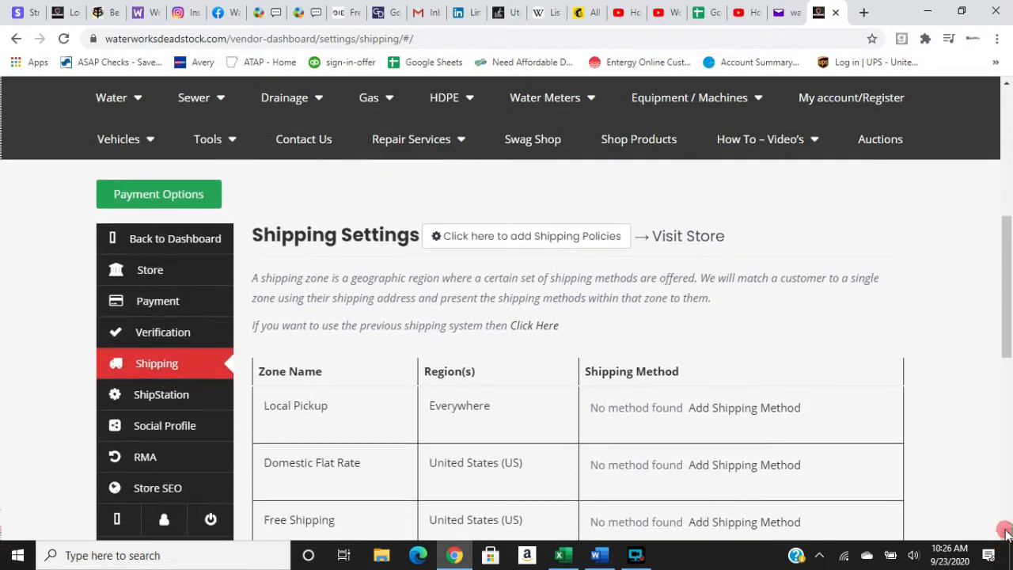
click(1007, 534)
click(1007, 534)
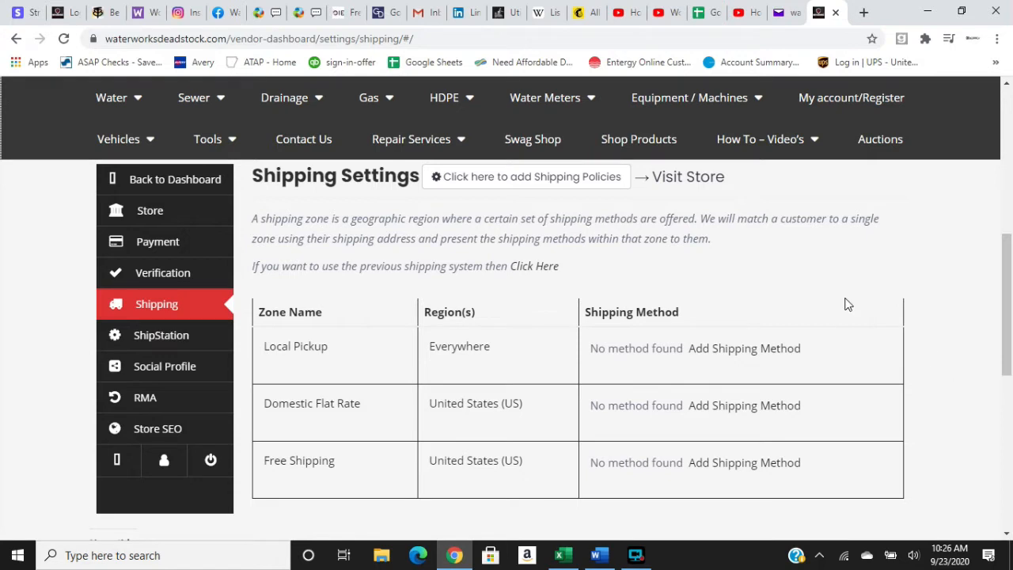
Edit the Local Pickup zone and add the Local Pickup shipping method to it.
mouse_move(385, 340)
click(273, 368)
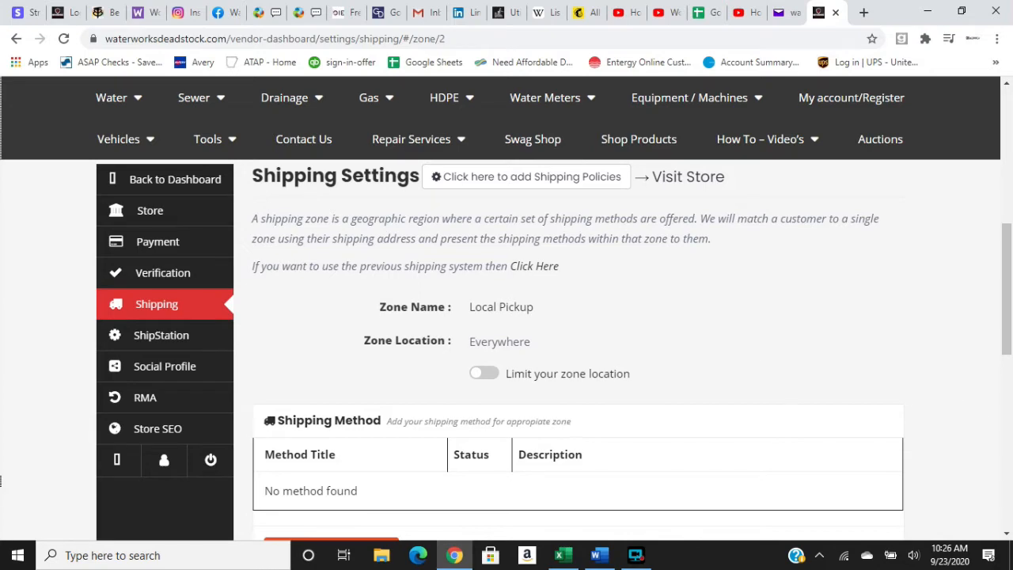
click(1007, 536)
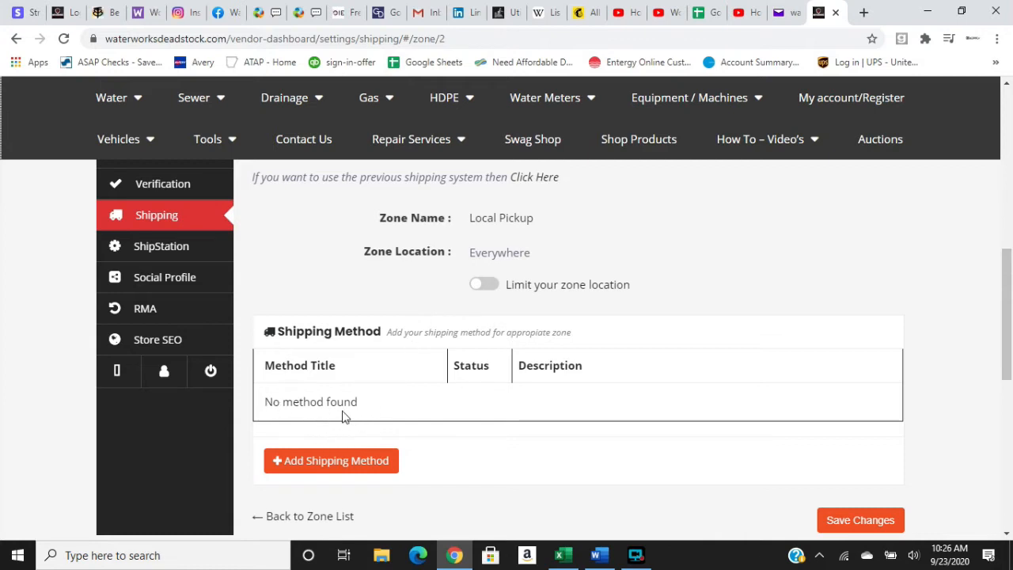
click(352, 457)
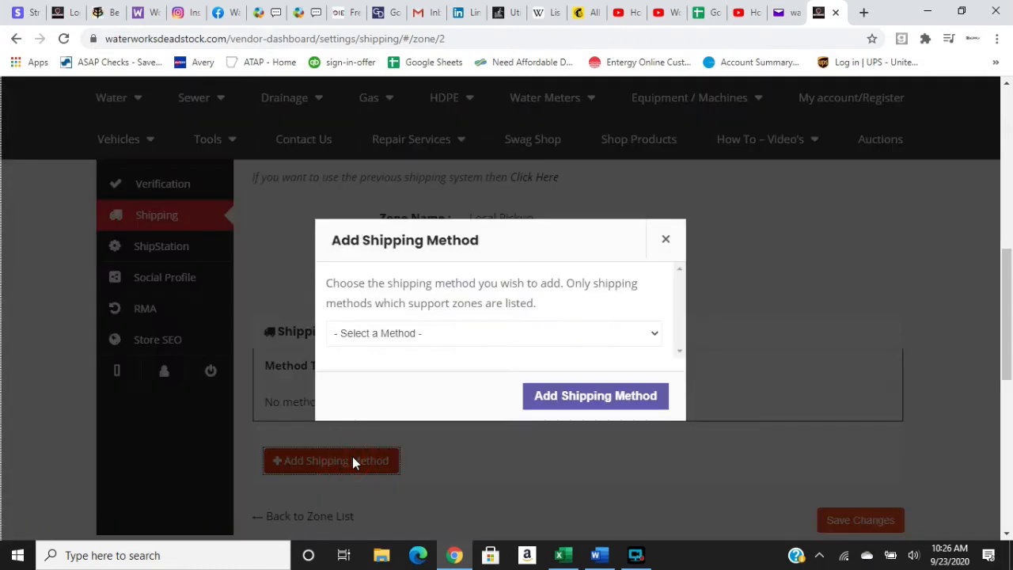
click(653, 337)
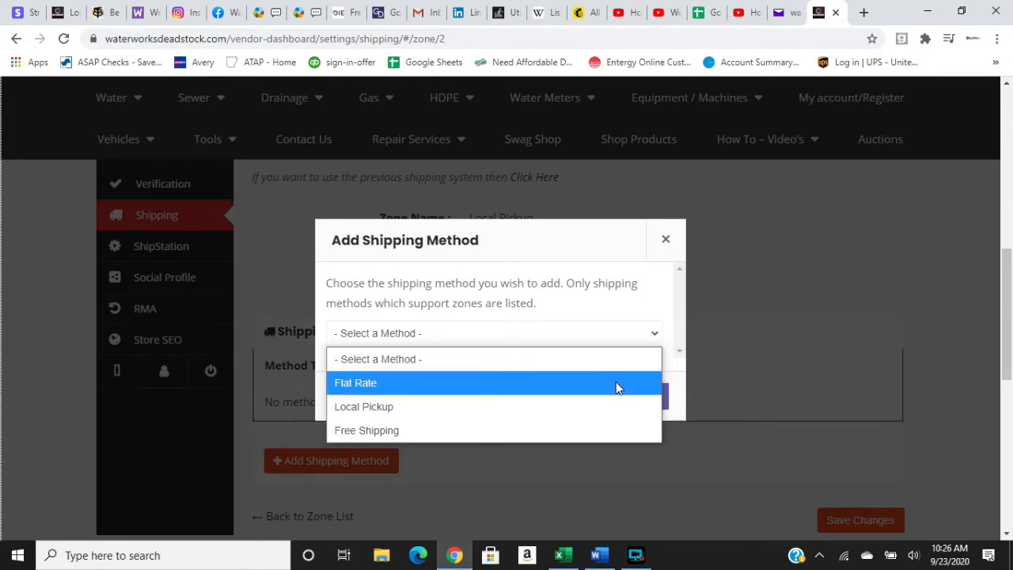
click(607, 404)
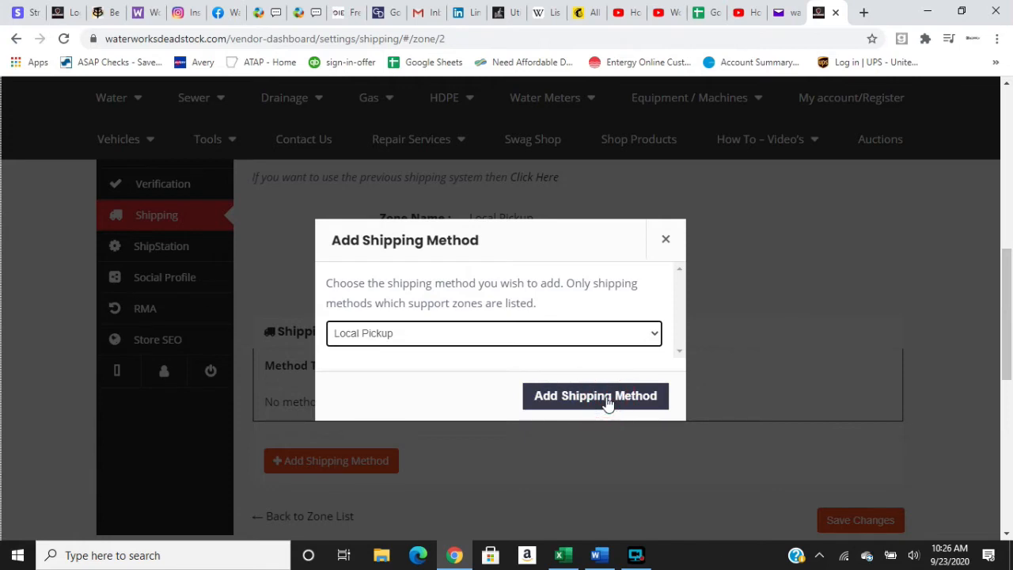
click(557, 410)
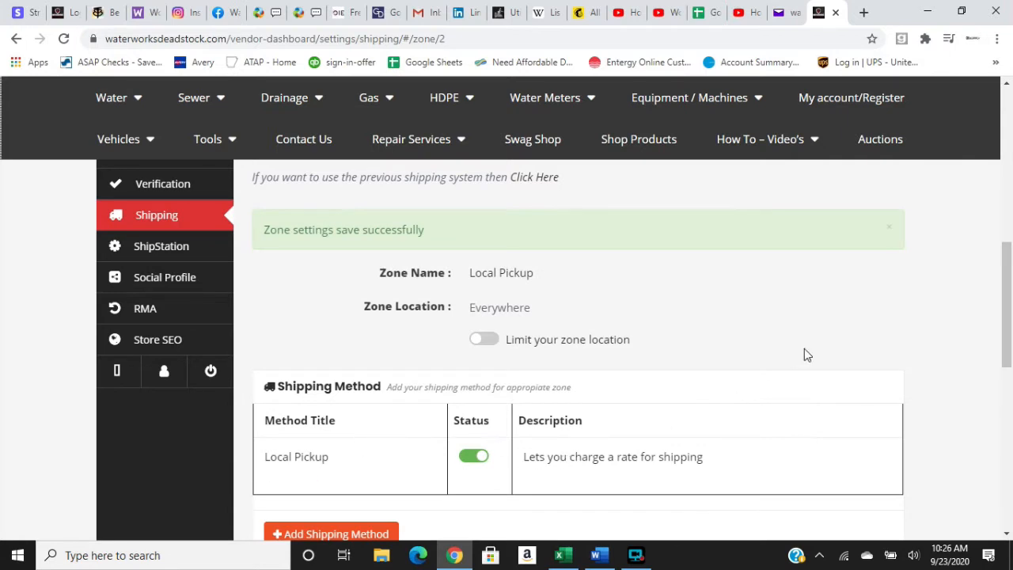
Save the changes made to the Local Pickup zone.
click(1007, 82)
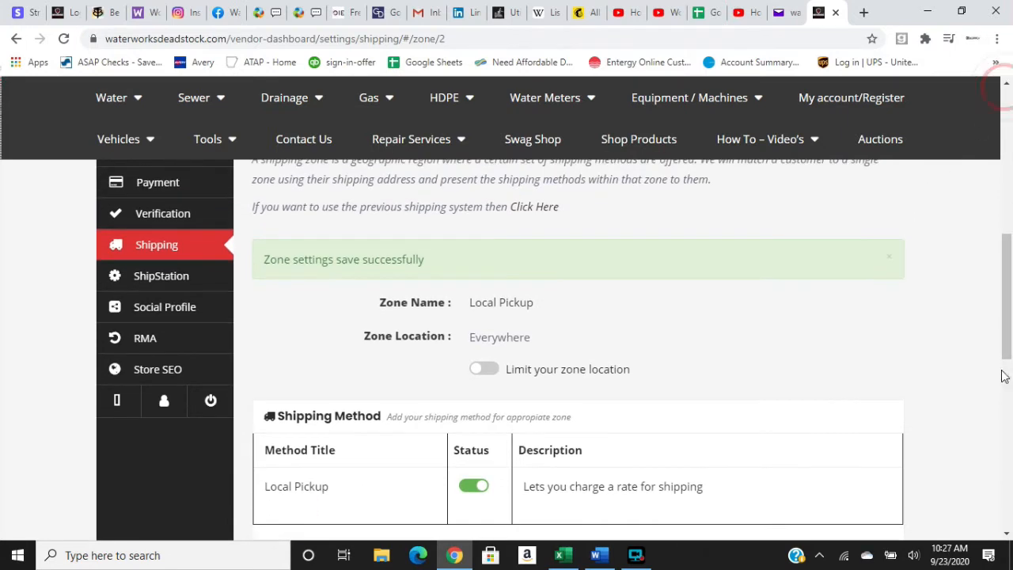
click(1007, 535)
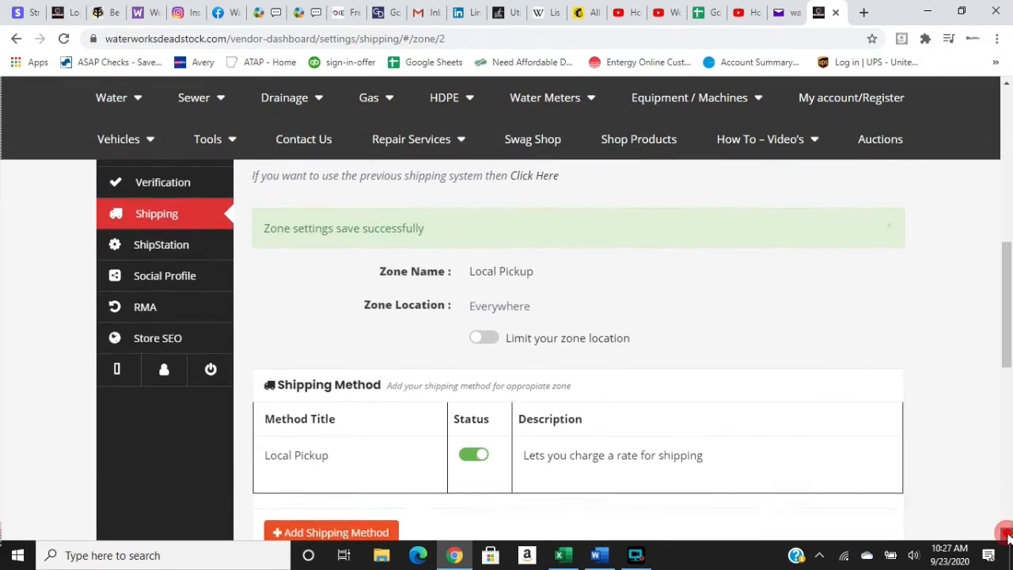
click(1007, 535)
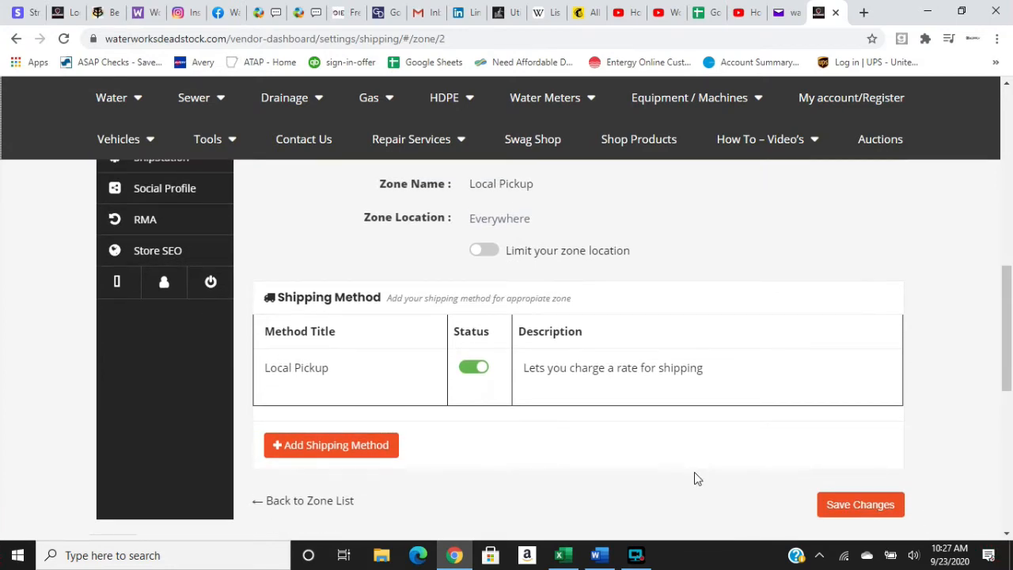
click(834, 507)
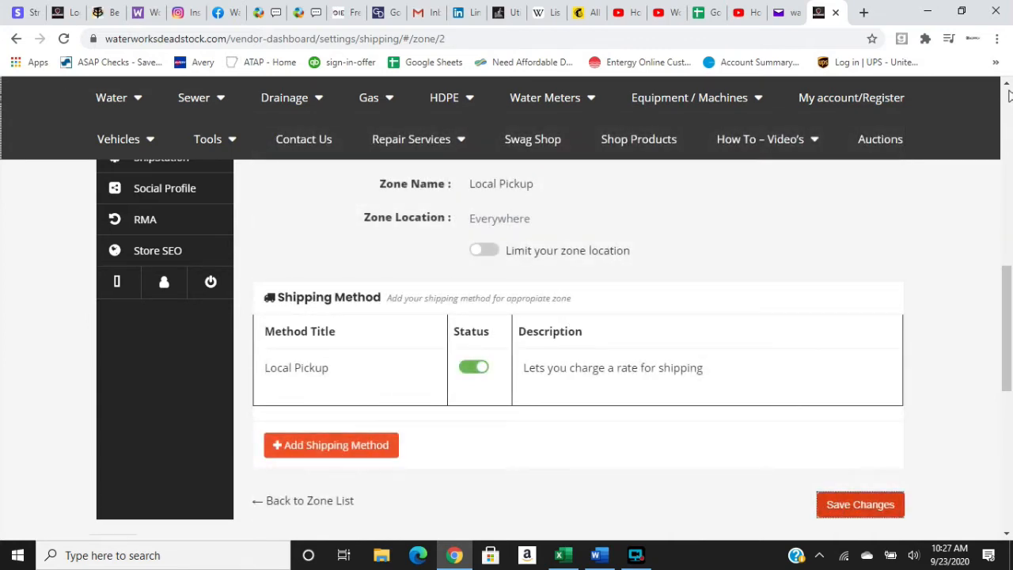
Return to the list of shipping zones and open the Free Shipping zone for editing.
scroll(1007, 83, up, 2)
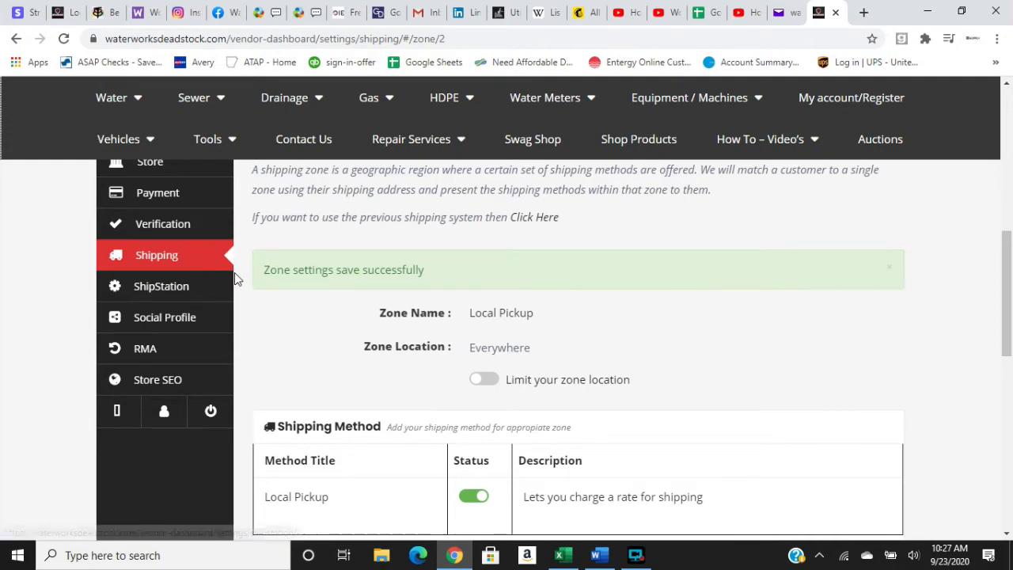
click(200, 264)
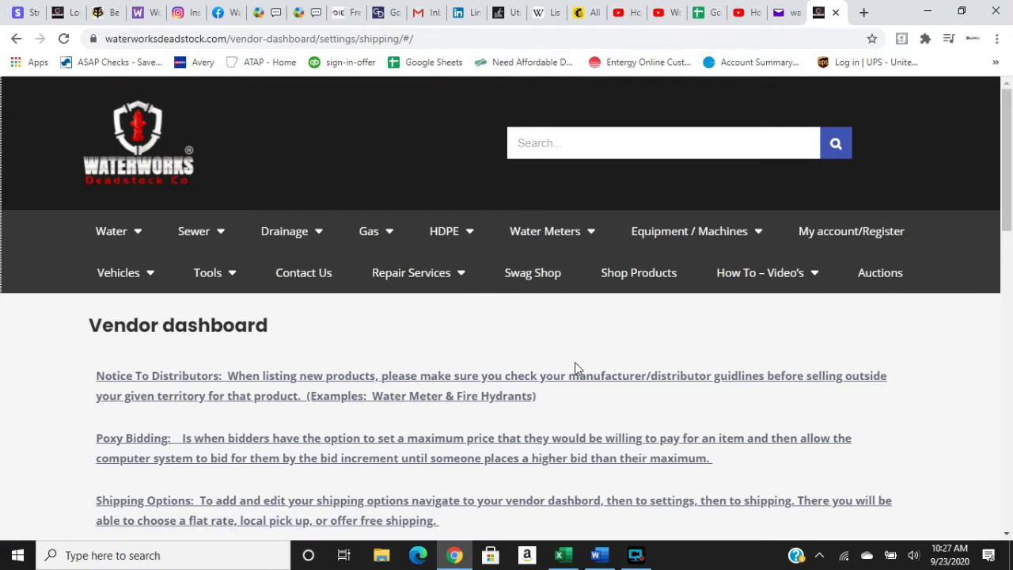
click(1006, 535)
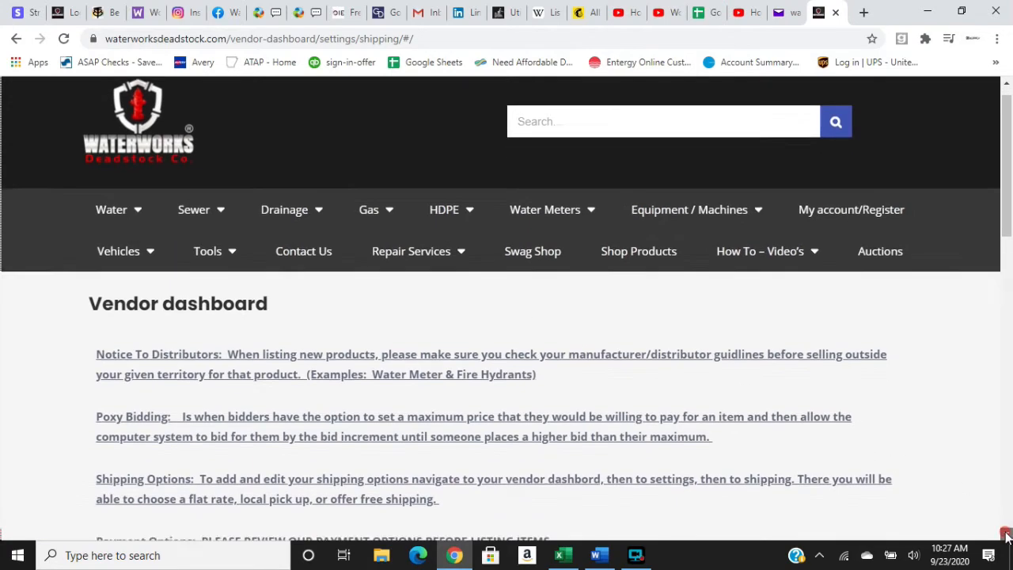
click(1007, 536)
click(1007, 536)
click(1006, 536)
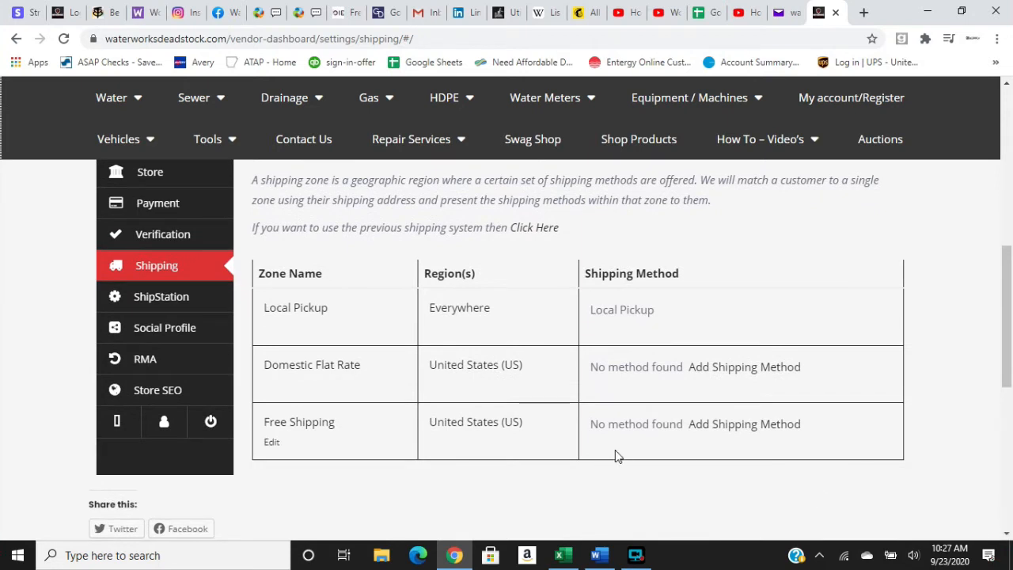
click(272, 444)
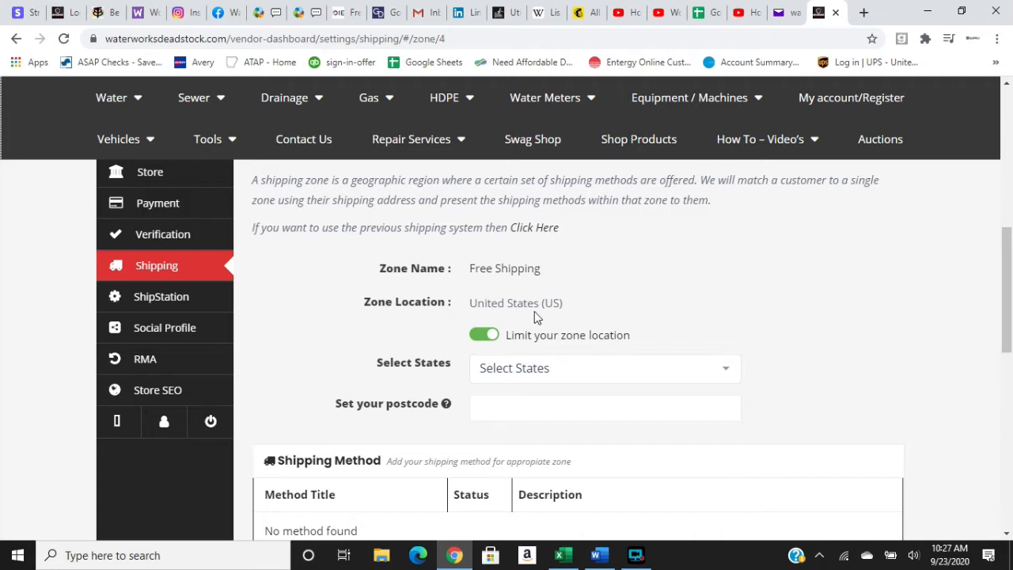
Limit the Free Shipping zone to the states Florida and District Of Columbia.
click(724, 369)
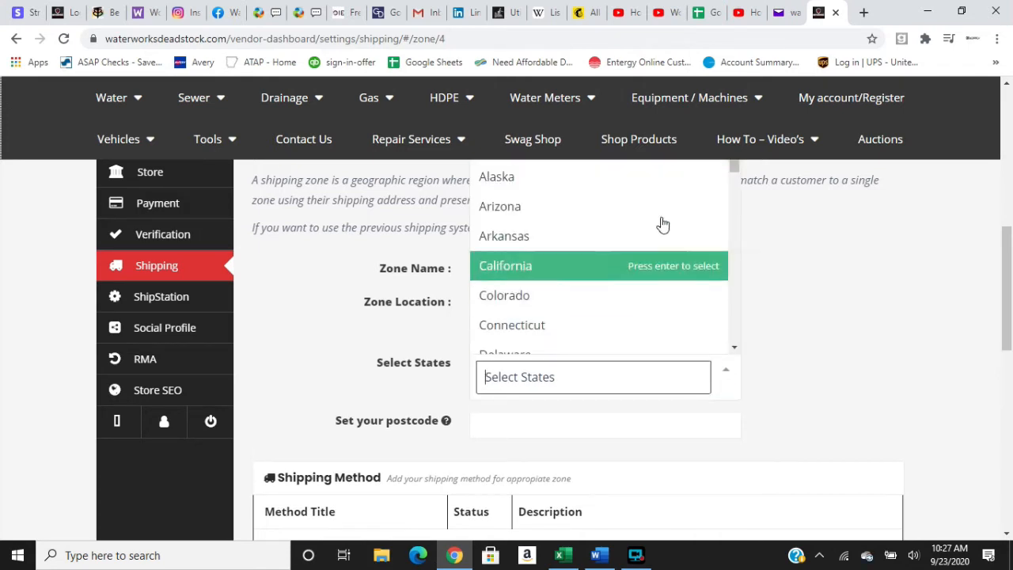
click(735, 347)
click(794, 343)
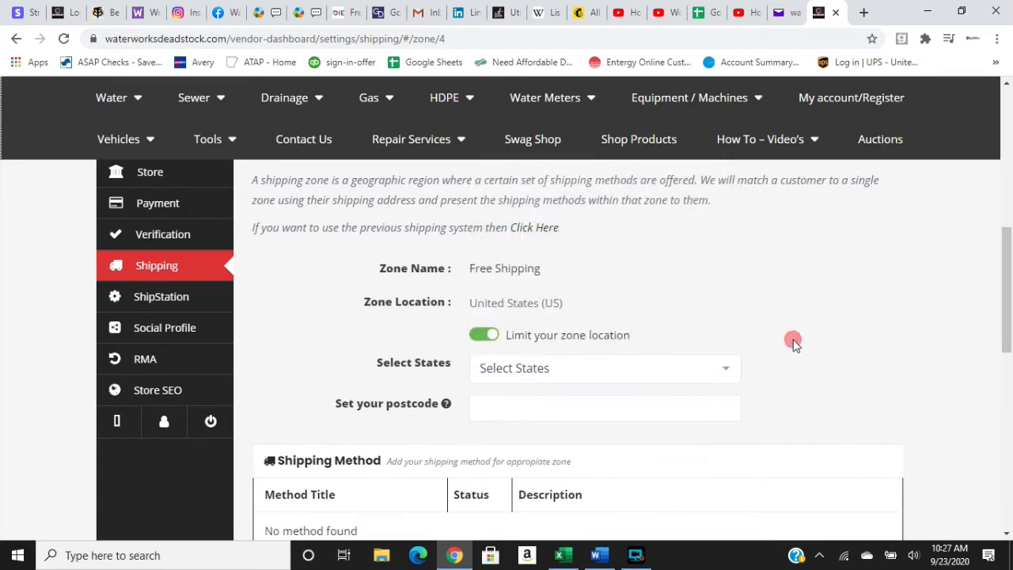
click(536, 412)
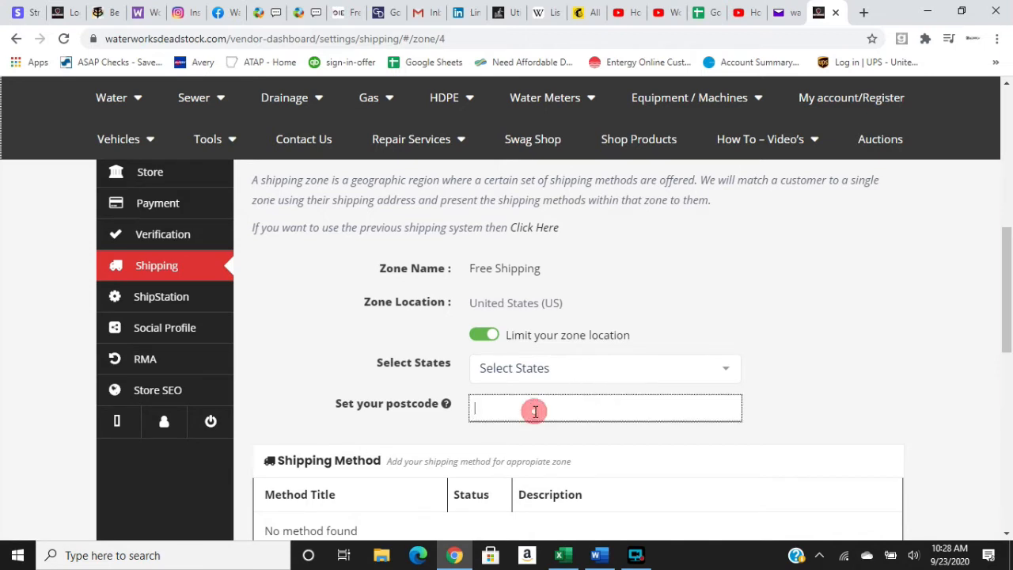
click(726, 372)
click(657, 325)
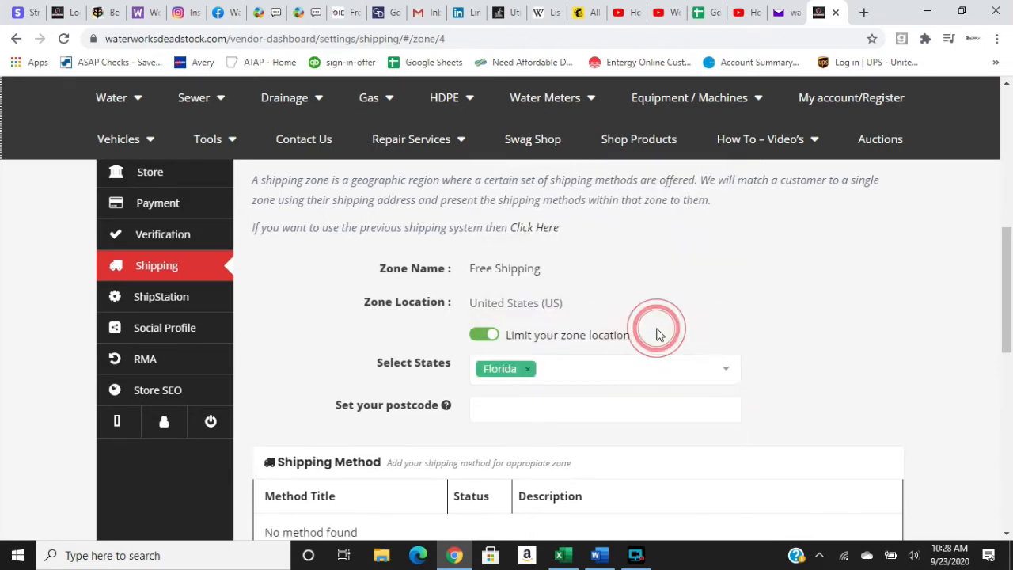
click(722, 367)
click(632, 300)
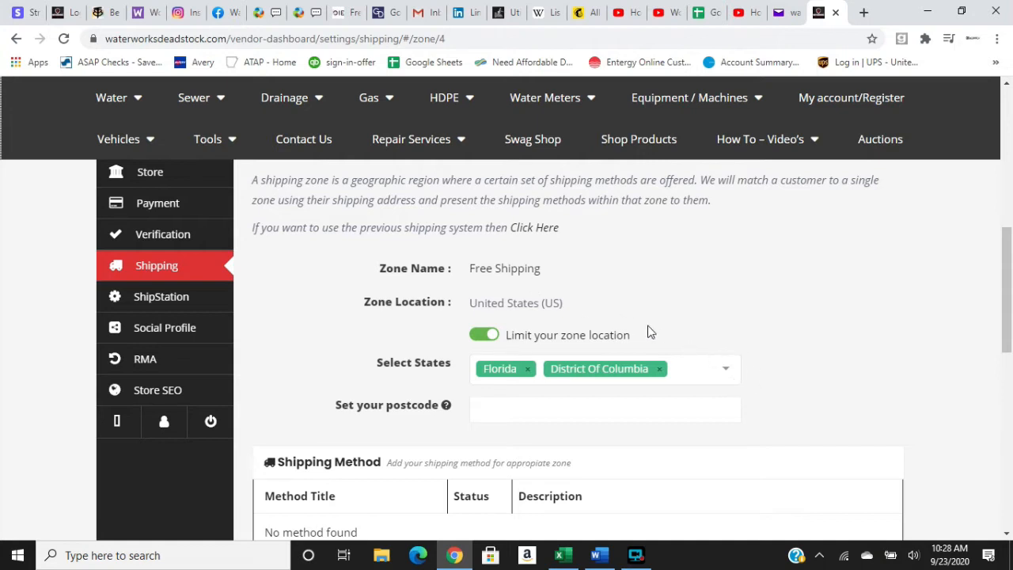
Set the Free Shipping zone's postcode to 72012.
click(674, 405)
click(543, 415)
click(515, 404)
text(72012)
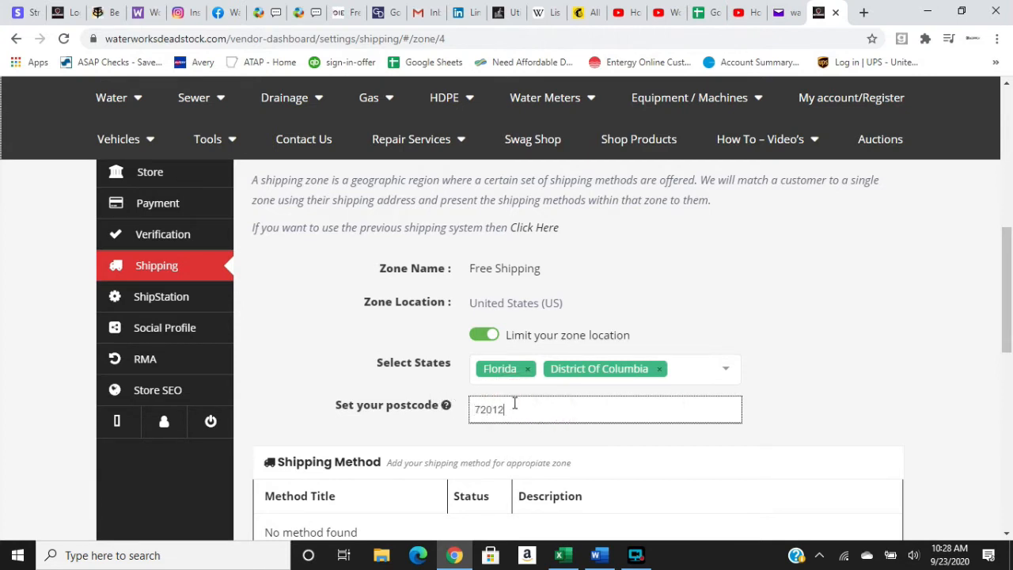
click(744, 395)
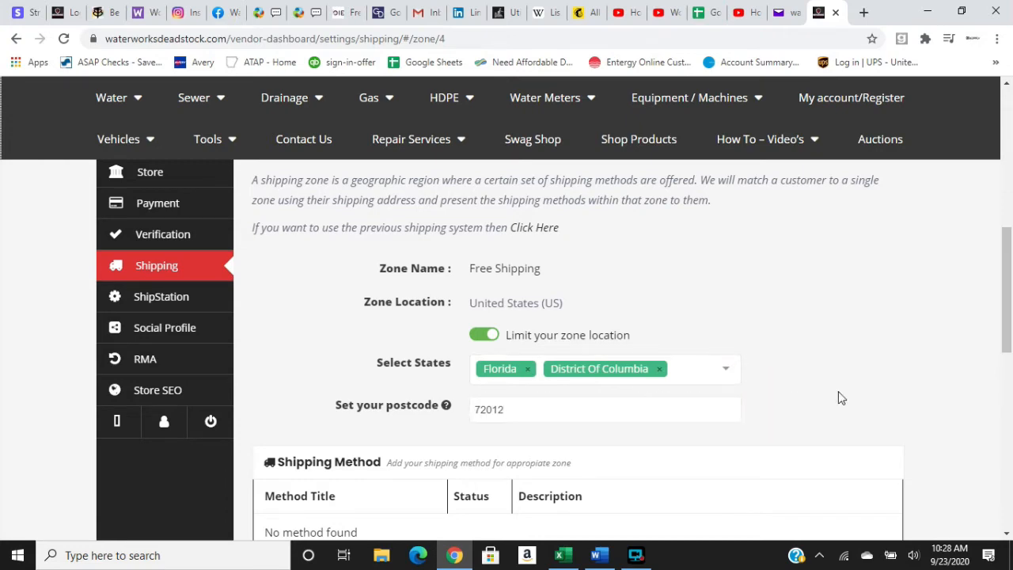
Add the Free Shipping method to the Free Shipping zone.
click(1008, 534)
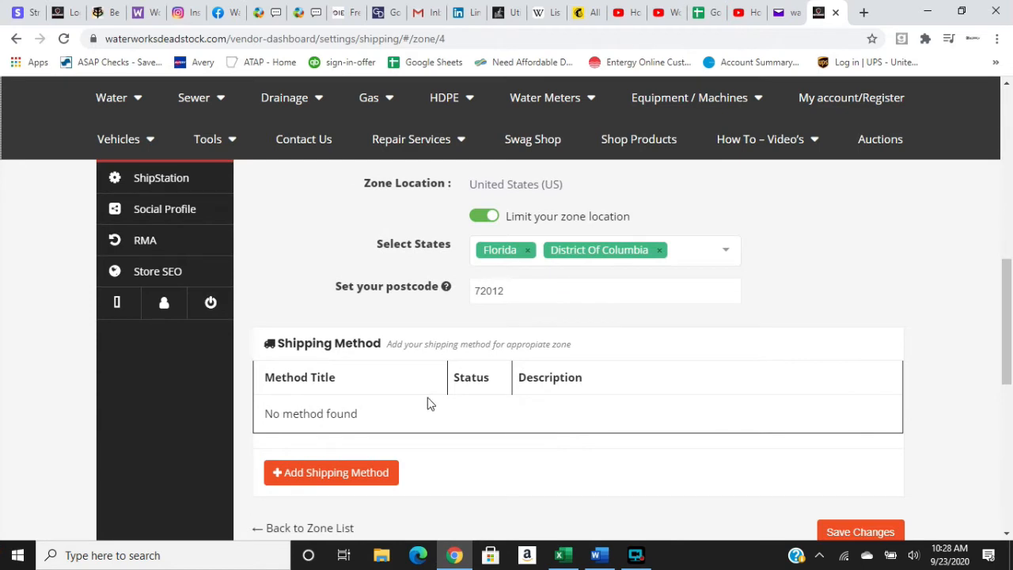
click(372, 474)
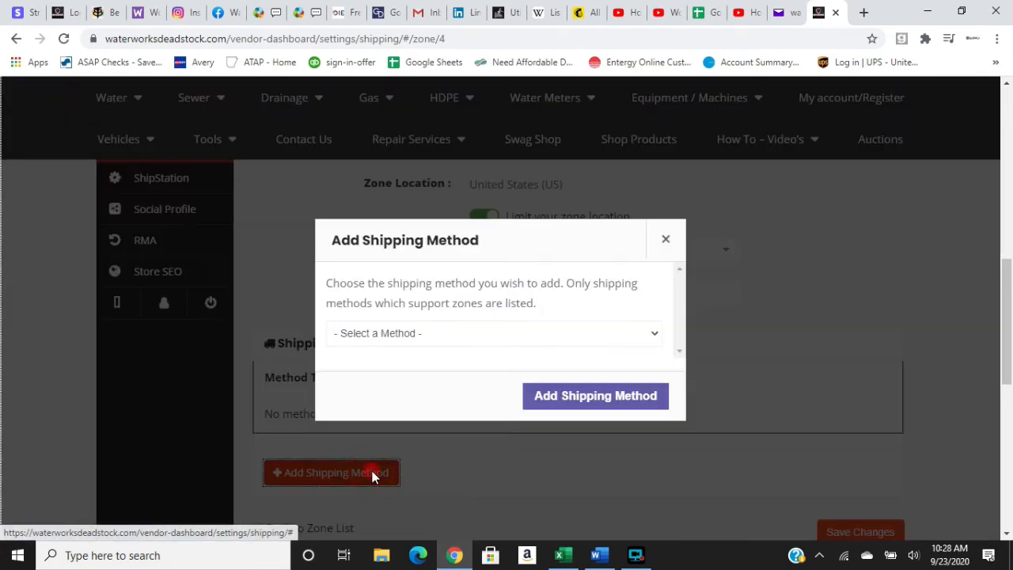
click(655, 336)
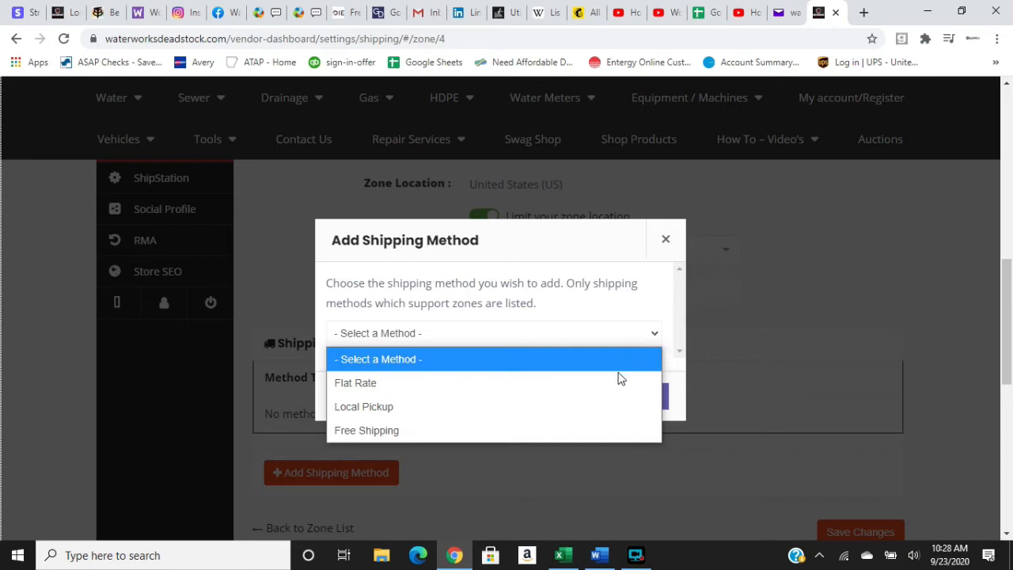
click(581, 426)
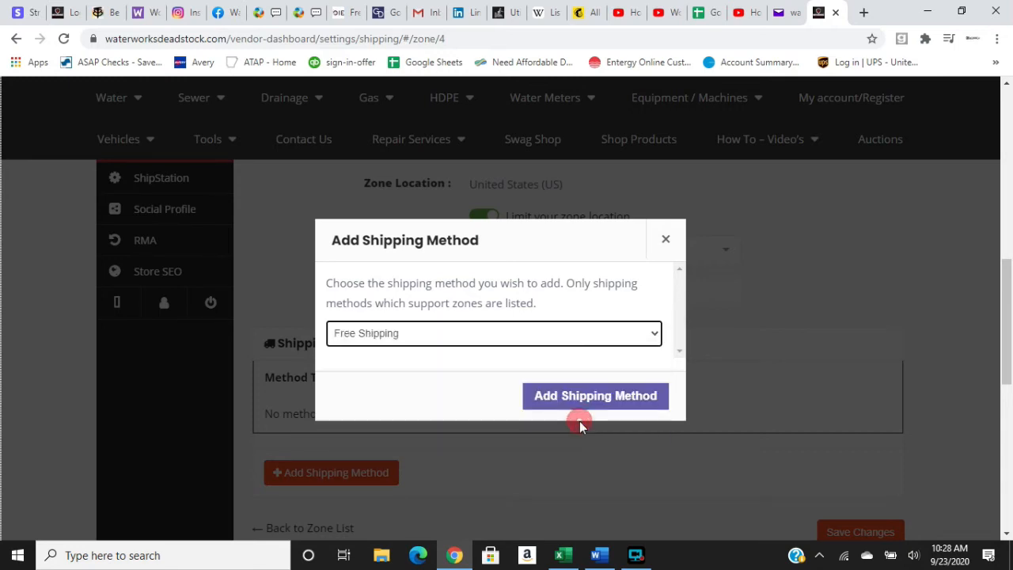
click(610, 403)
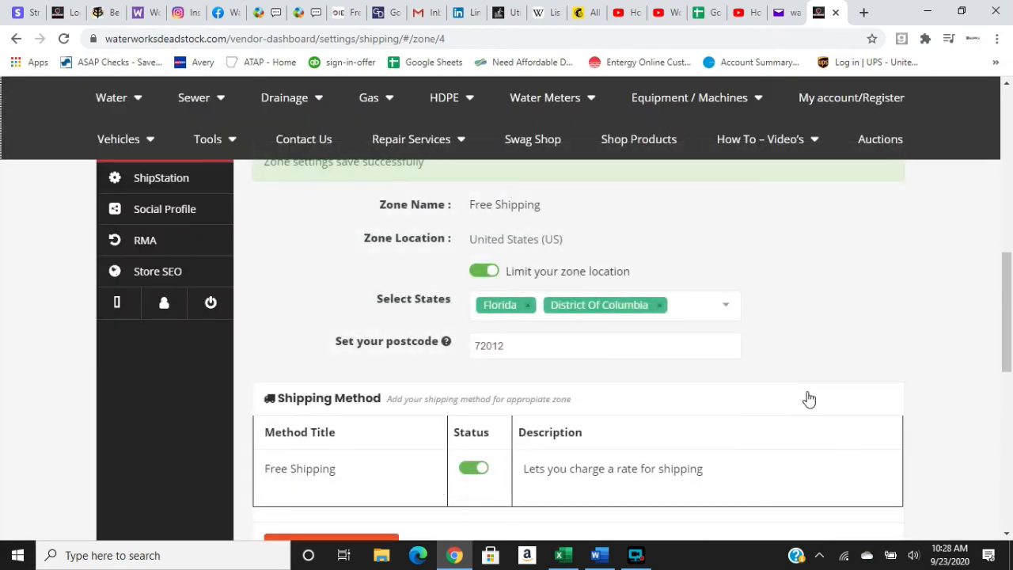
click(1007, 84)
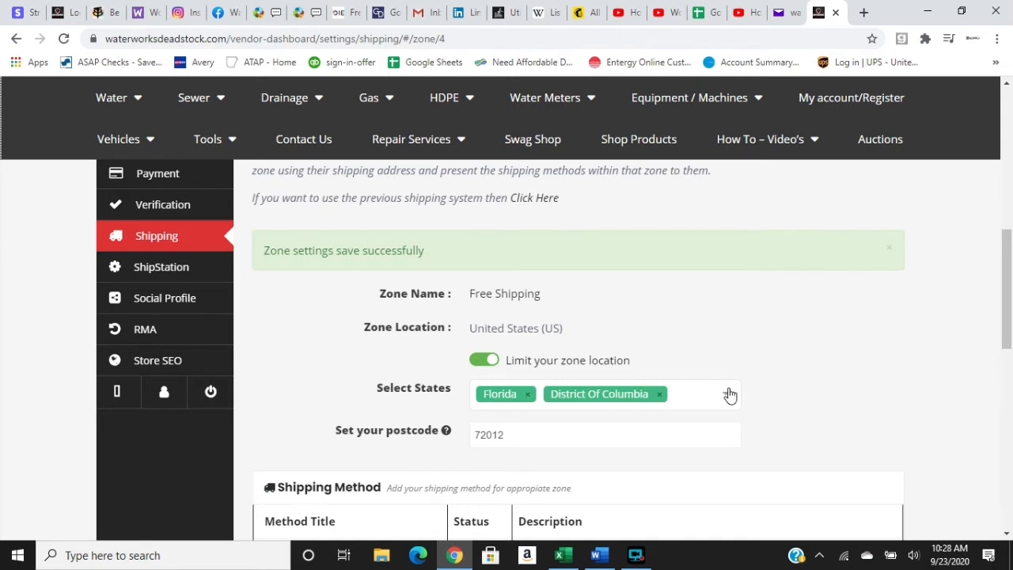
Remove District Of Columbia and Florida from the Free Shipping zone's states and save the zone changes.
click(659, 394)
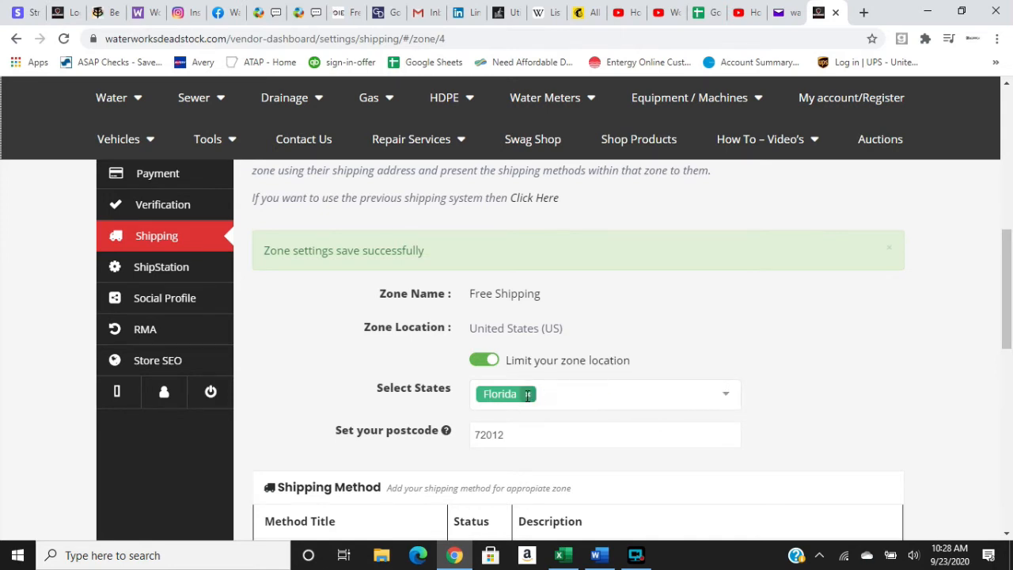
click(528, 395)
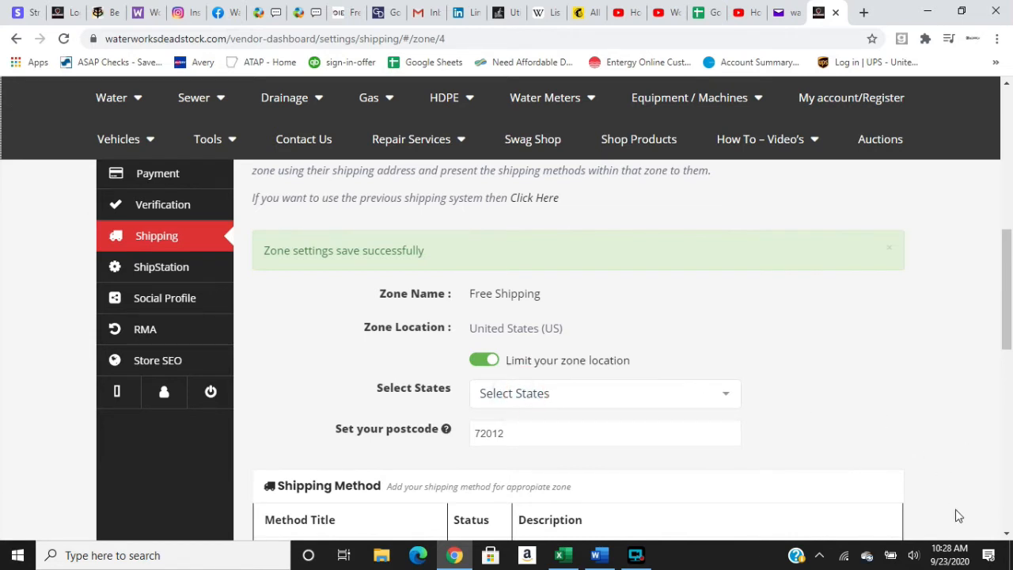
click(1006, 533)
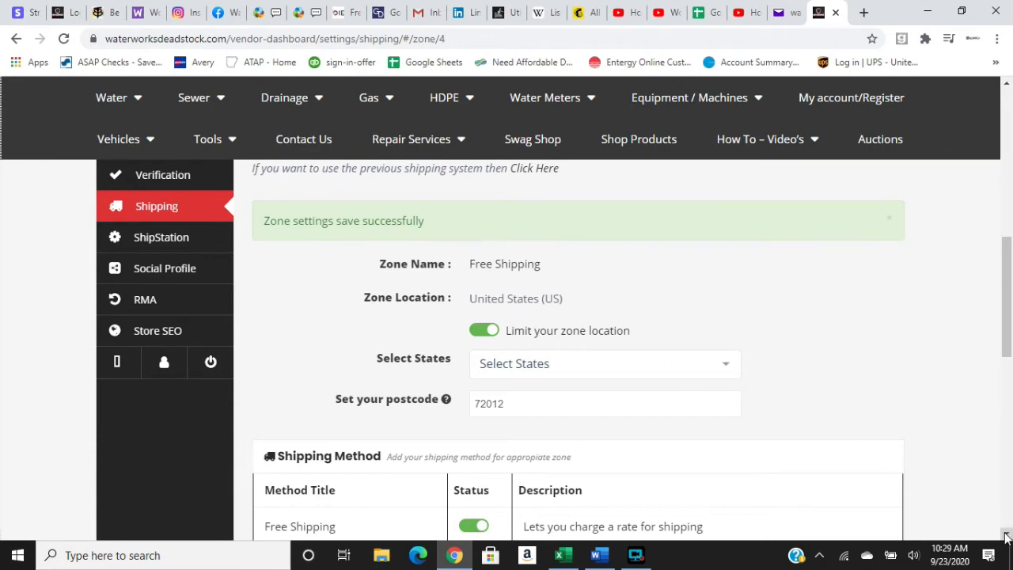
click(1006, 534)
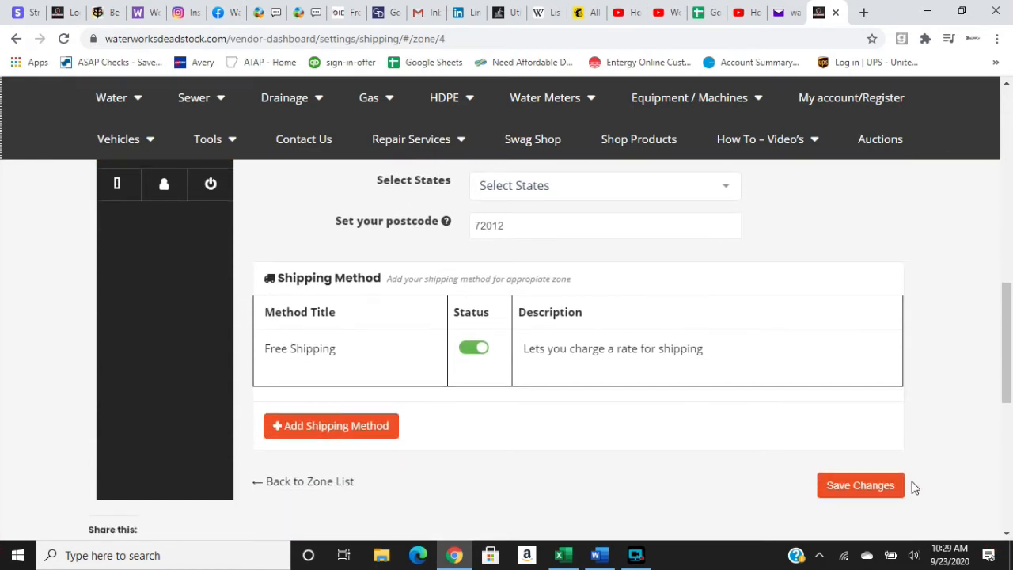
click(867, 491)
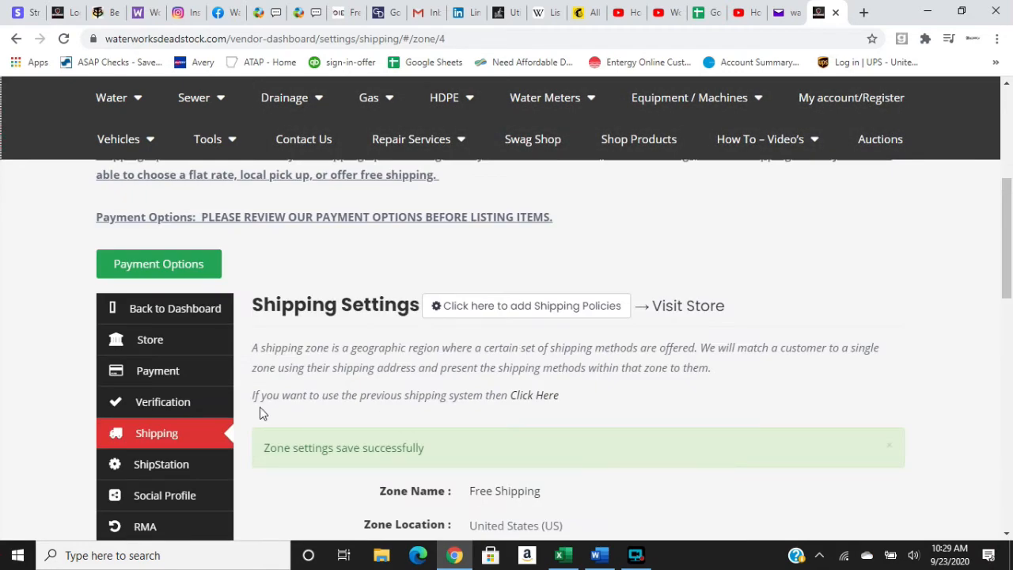
Return to the list of shipping zones and open the Domestic Flat Rate zone for editing.
click(197, 437)
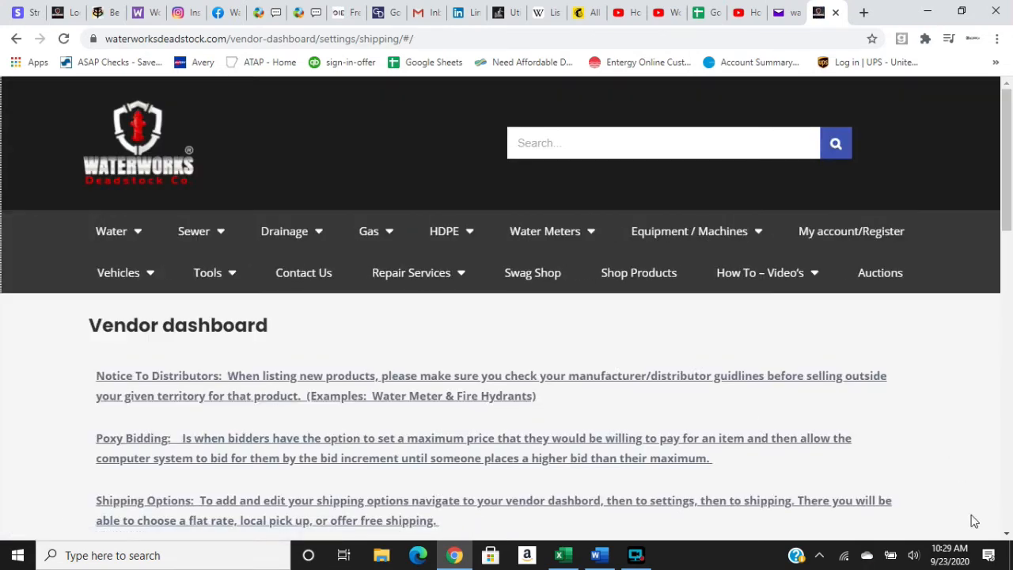
click(1008, 535)
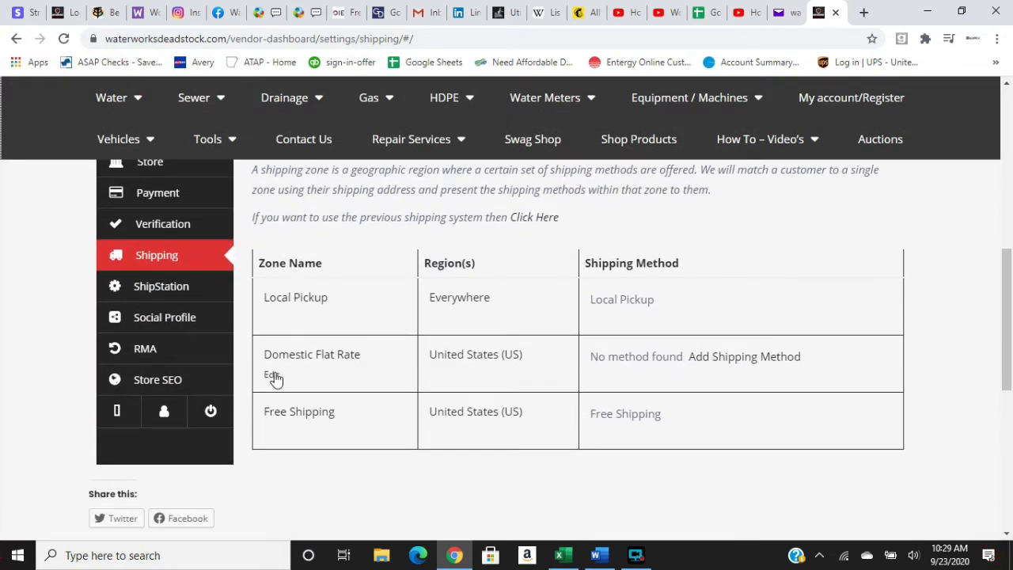
click(271, 374)
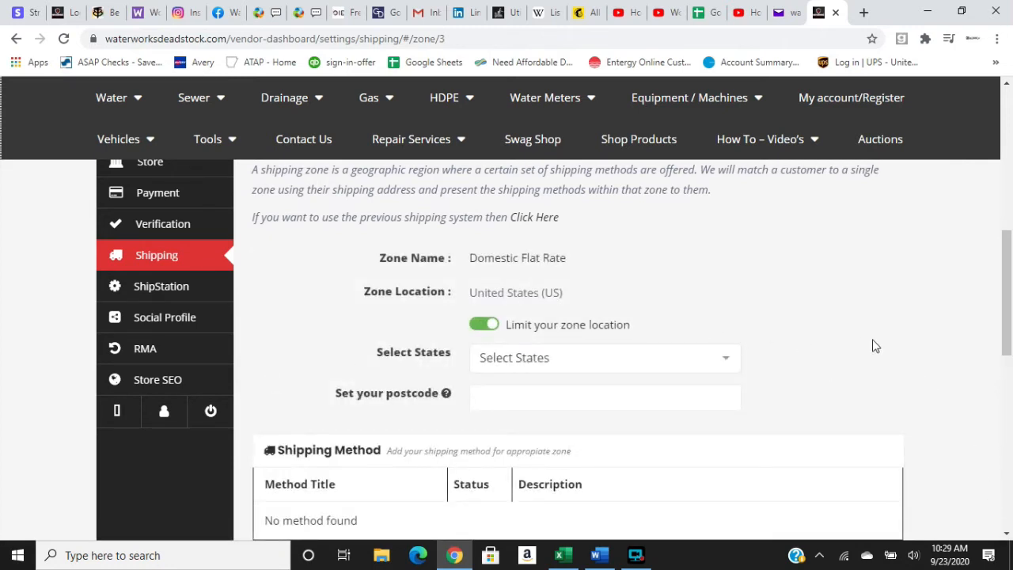
Add the Flat Rate shipping method to the Domestic Flat Rate zone.
scroll(1008, 534, down, 1)
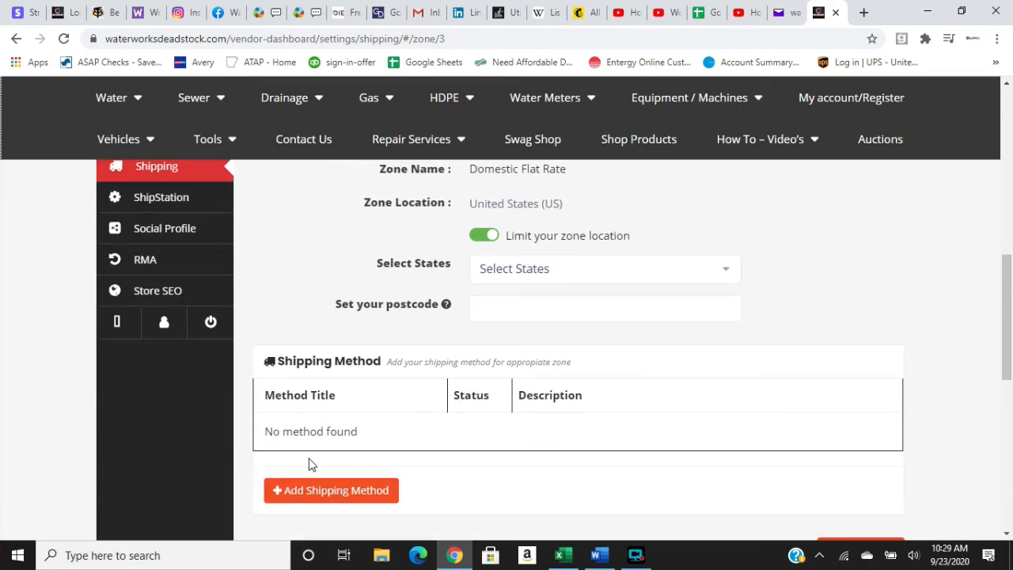
click(329, 491)
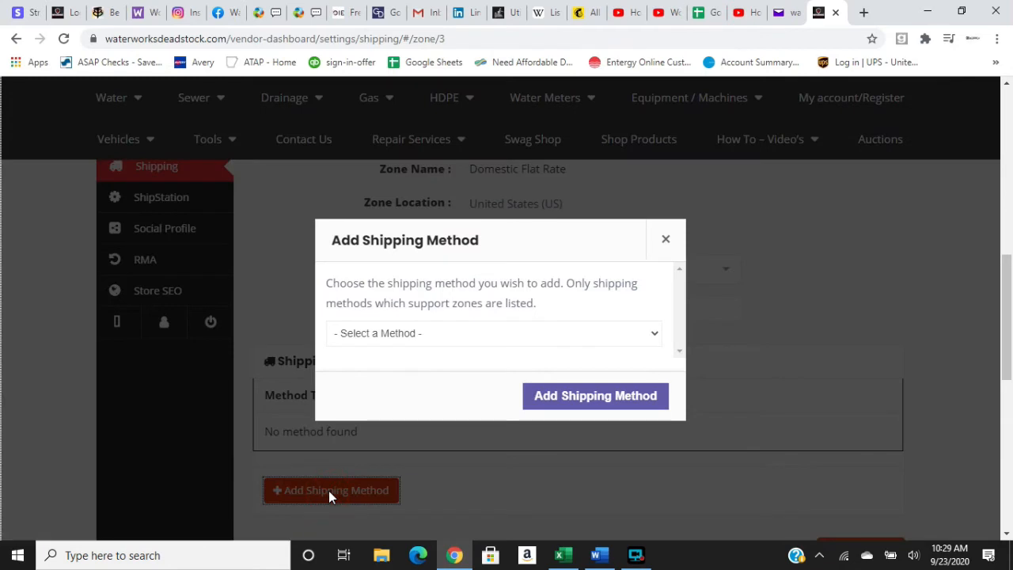
click(656, 336)
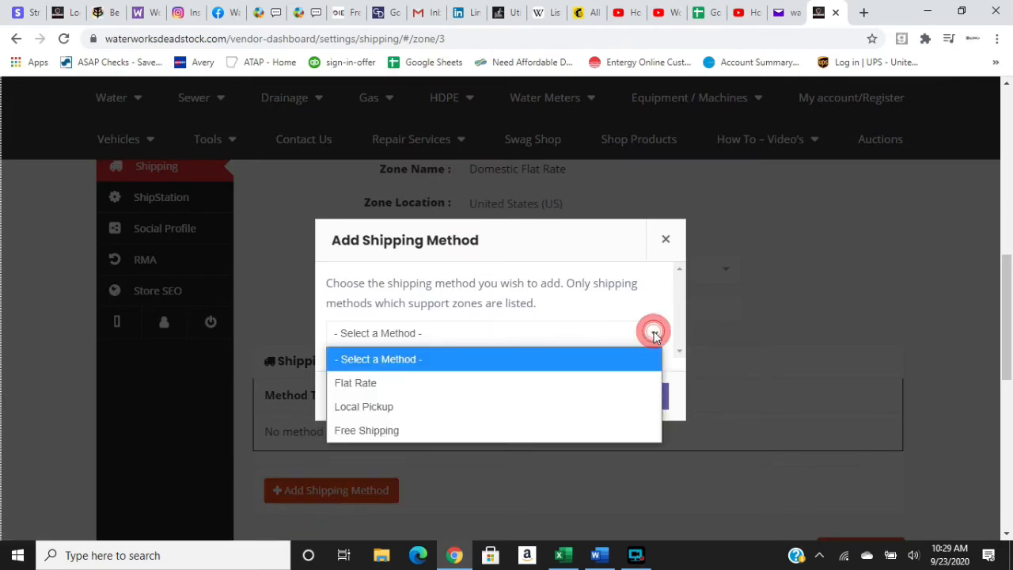
click(615, 378)
click(605, 395)
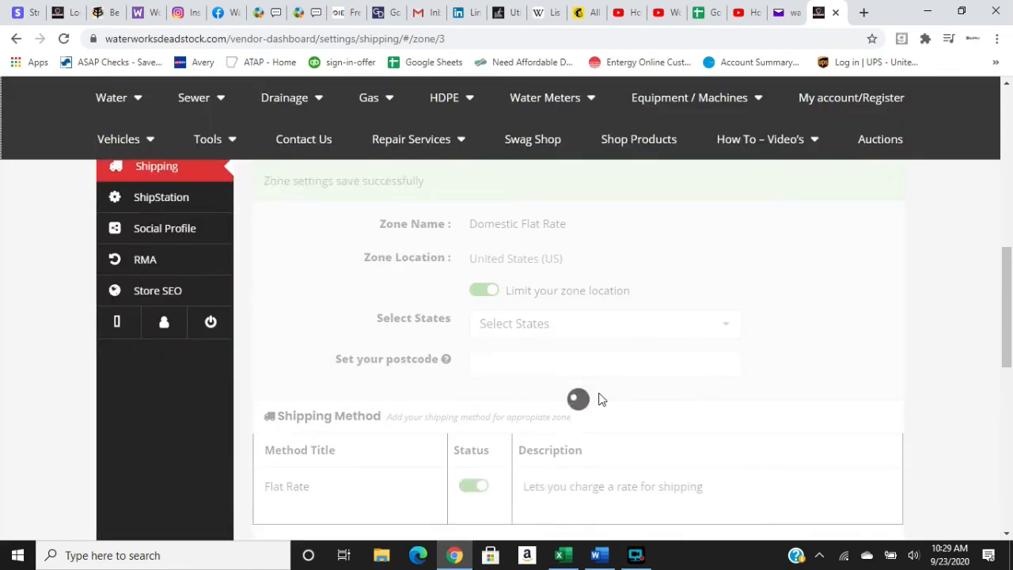
Open the Flat Rate shipping method of the Domestic Flat Rate zone for editing.
click(1007, 533)
mouse_move(390, 406)
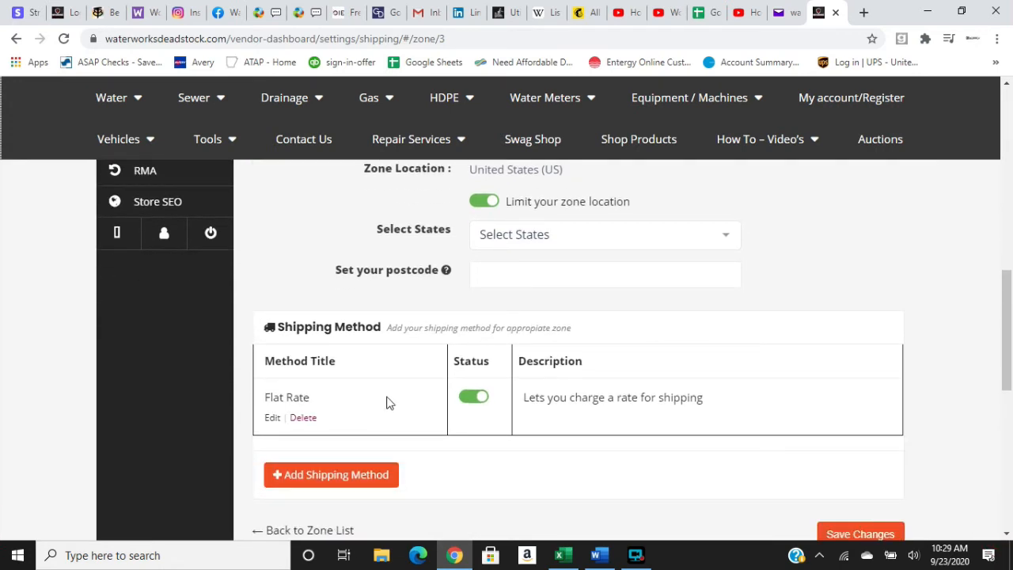
click(272, 418)
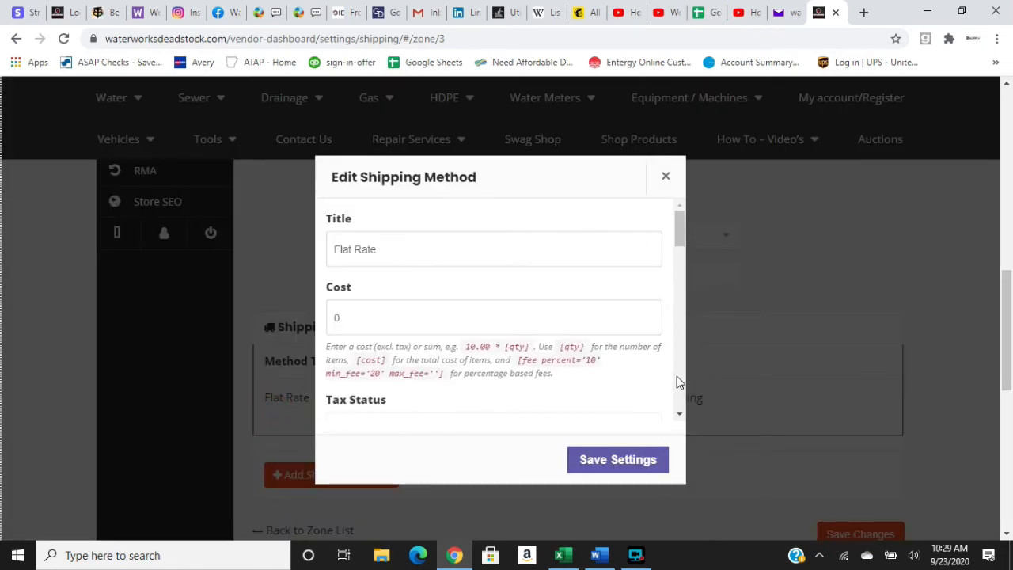
Examine the Flat Rate method's title, cost, tax status options and shipping class cost fields.
click(563, 249)
click(602, 278)
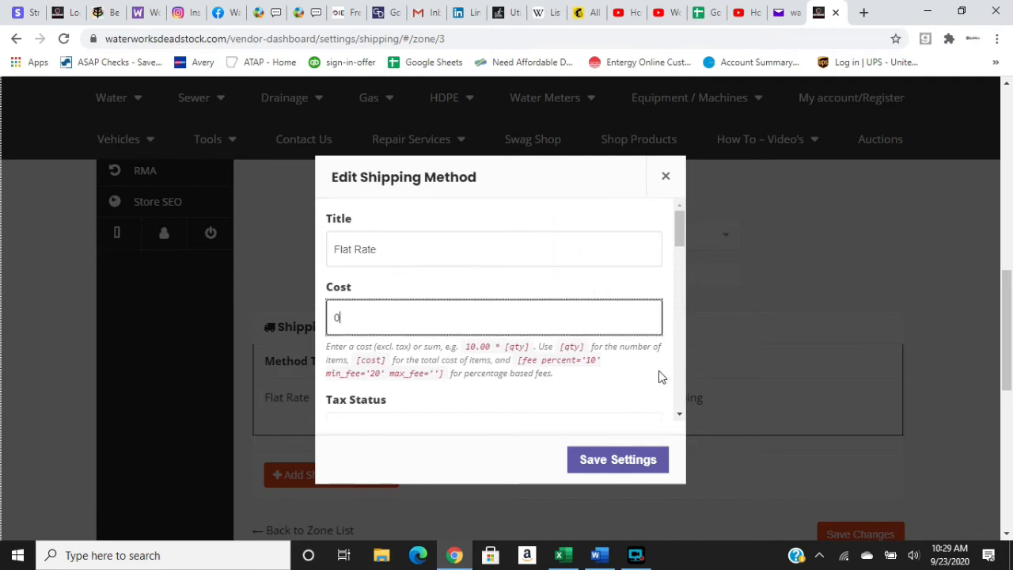
click(679, 415)
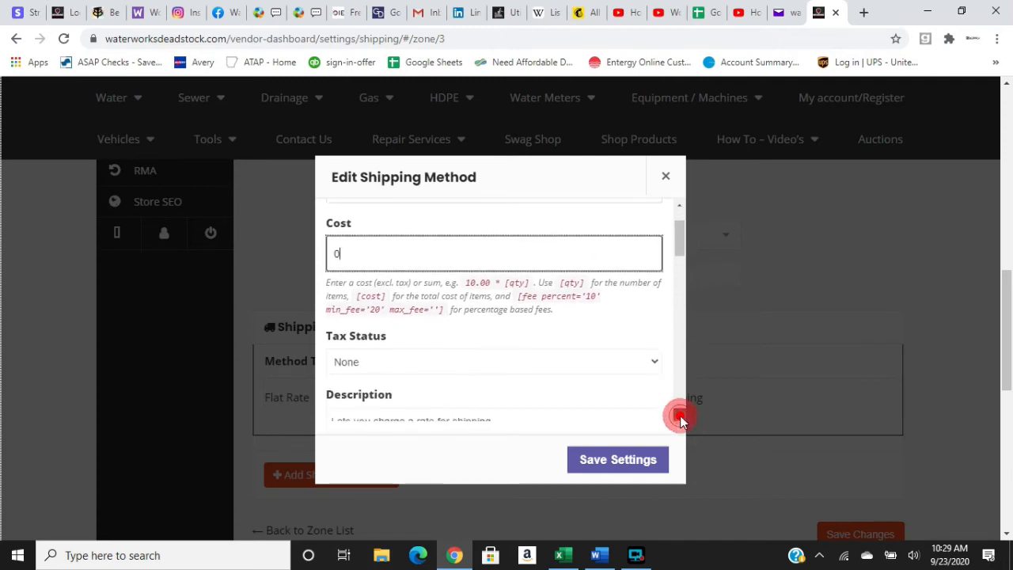
click(657, 340)
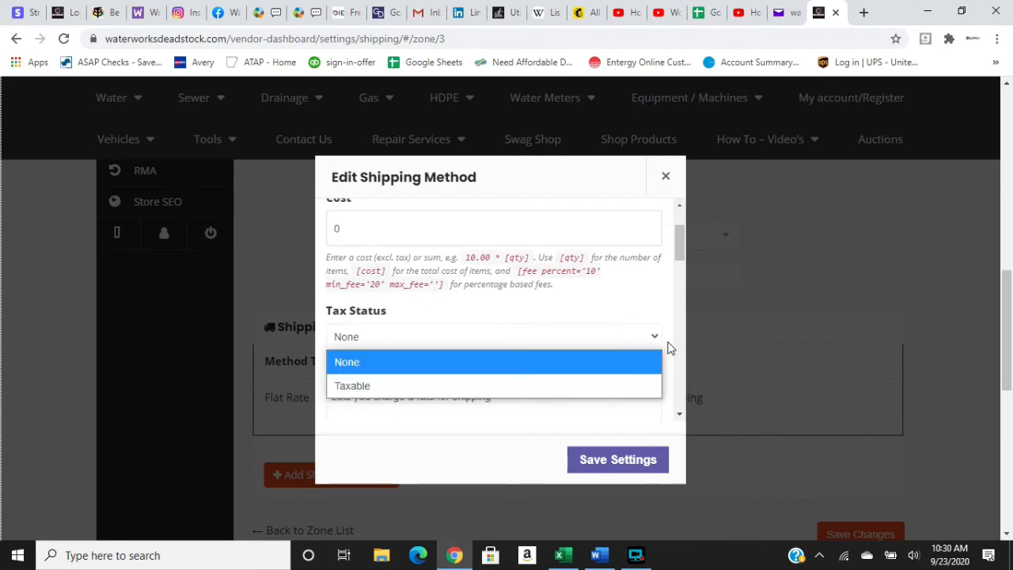
click(667, 343)
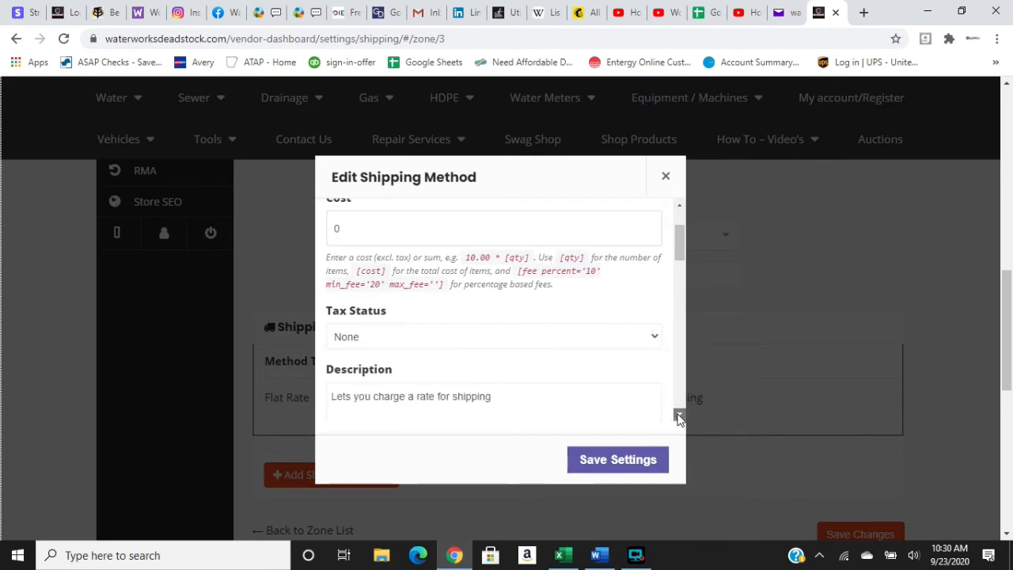
click(679, 415)
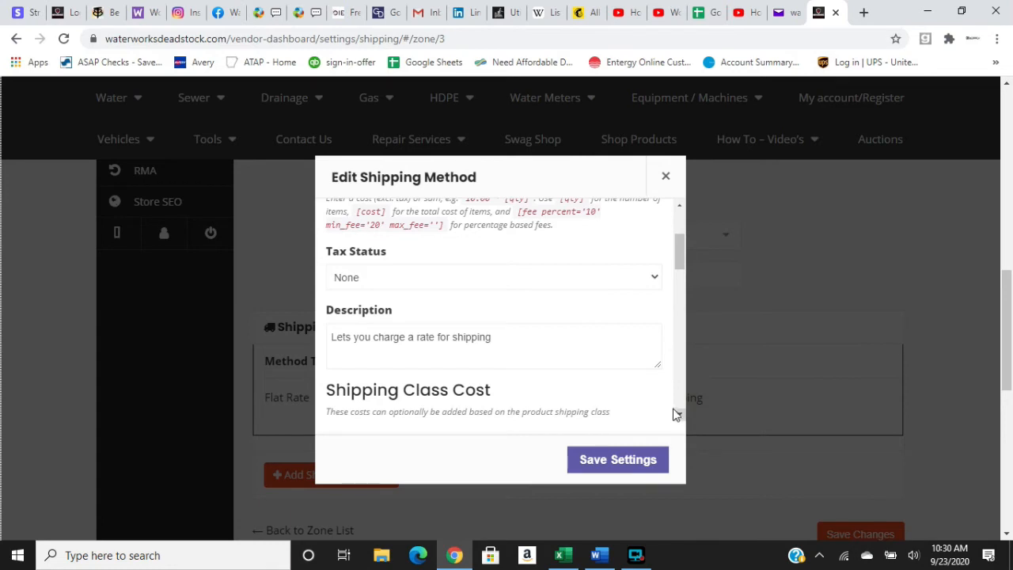
click(679, 415)
click(679, 415)
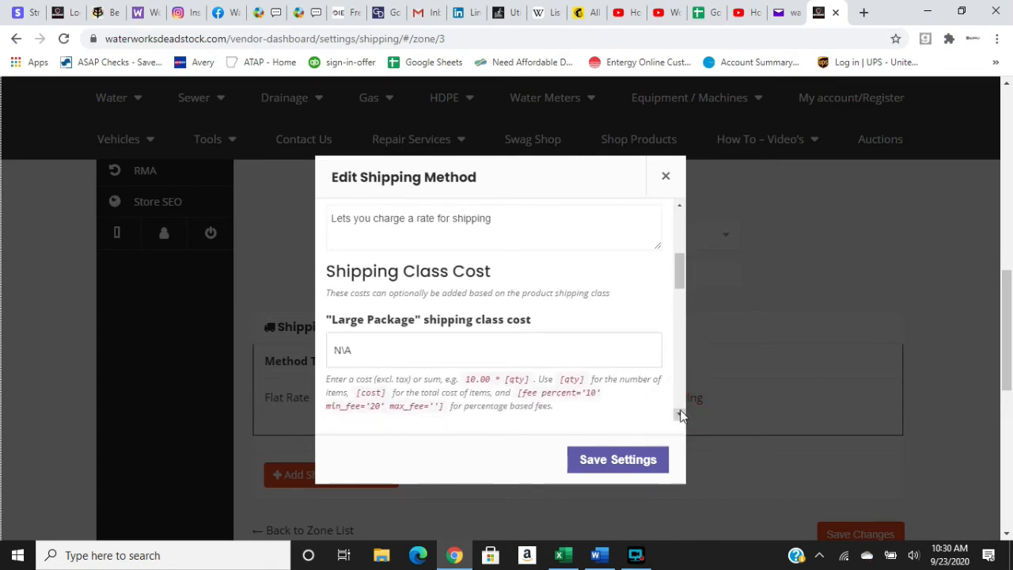
click(679, 414)
click(679, 414)
click(679, 415)
click(679, 415)
click(680, 414)
click(679, 415)
click(679, 415)
click(679, 415)
click(679, 415)
click(679, 415)
click(679, 415)
click(679, 415)
click(679, 415)
click(679, 415)
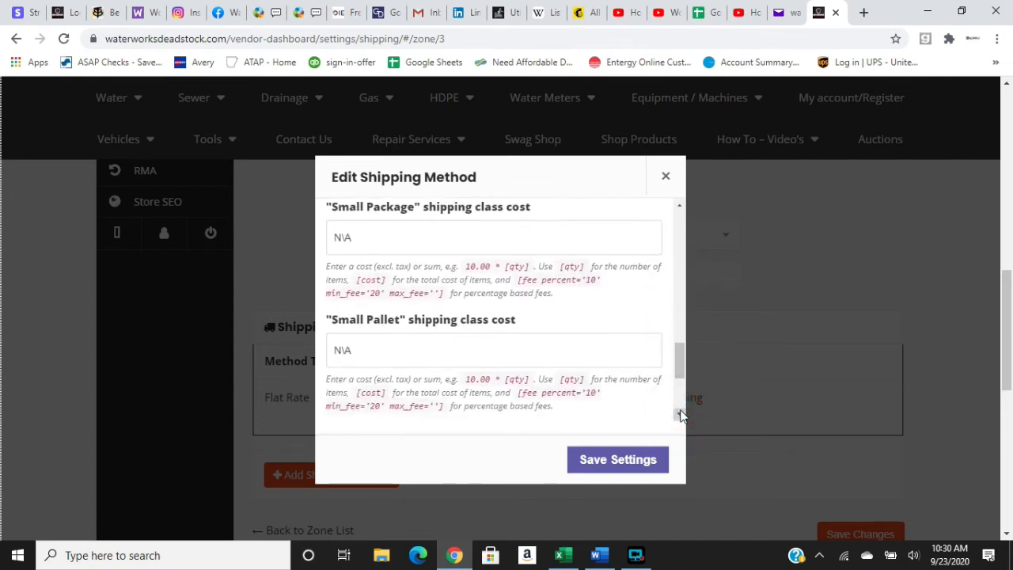
click(679, 415)
click(679, 415)
click(679, 415)
click(679, 415)
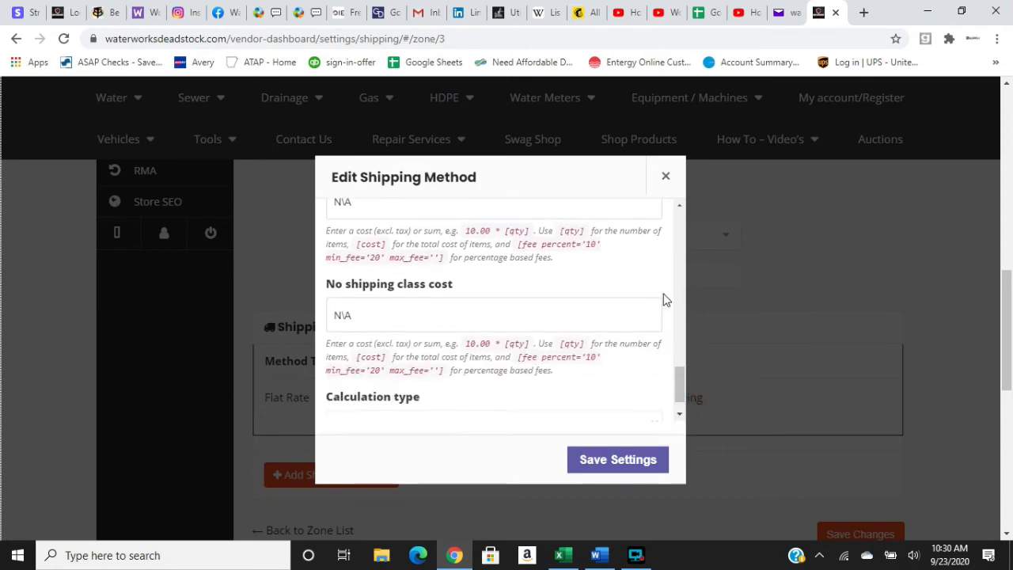
click(679, 222)
click(679, 221)
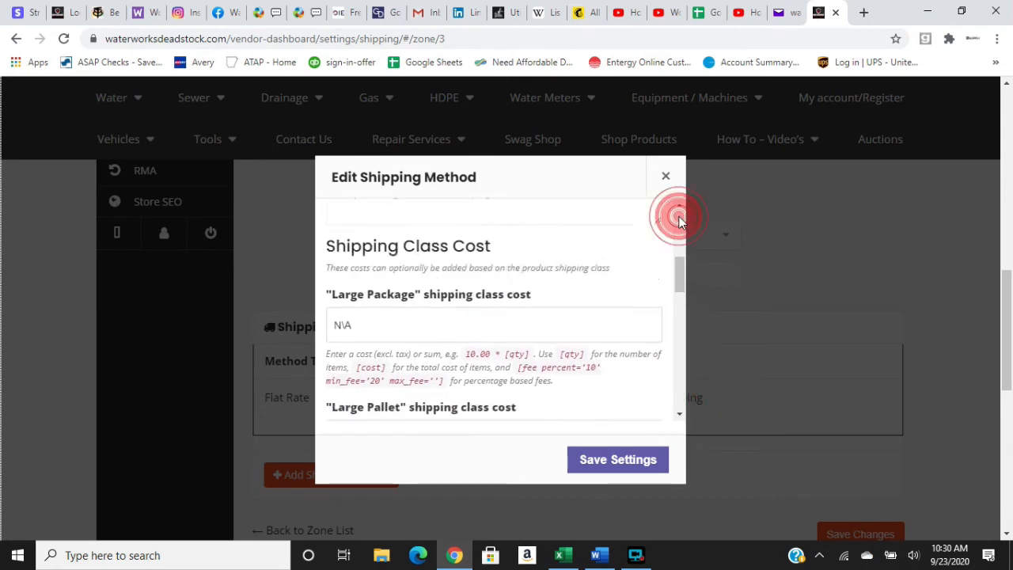
click(679, 222)
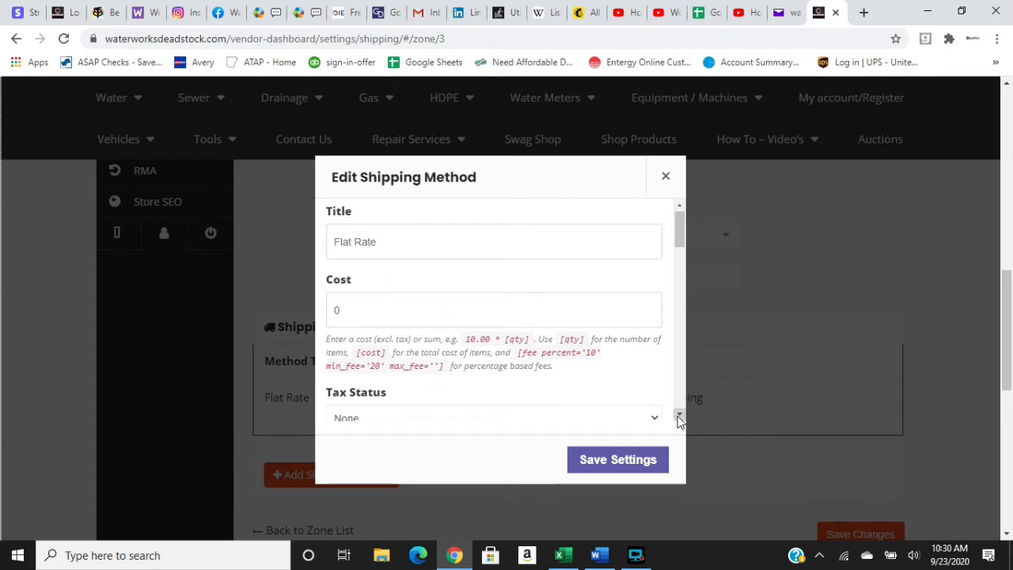
Set the Flat Rate method's "Large Package" shipping class cost to 35.00.
click(679, 415)
click(679, 415)
click(679, 415)
click(679, 415)
click(680, 415)
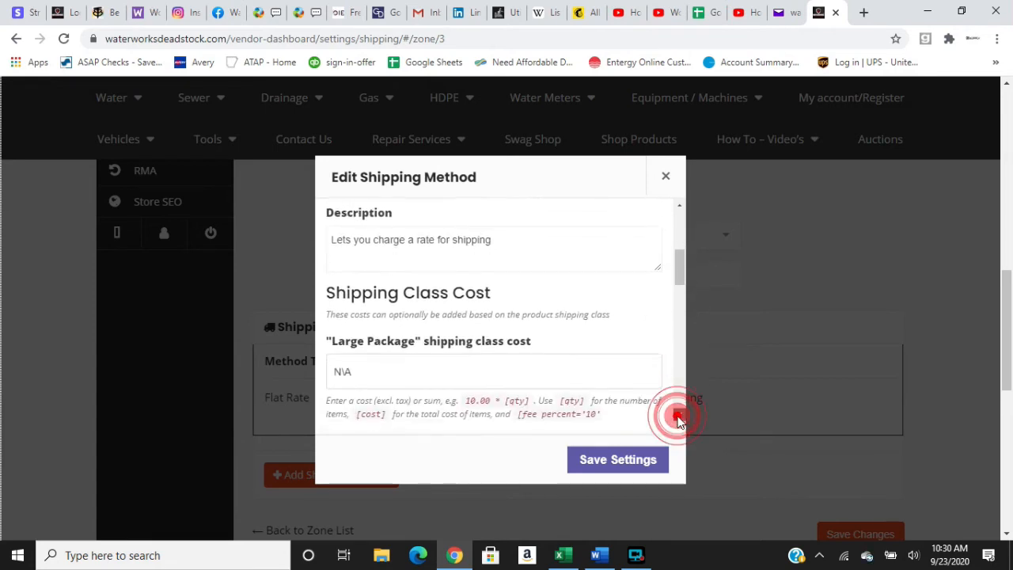
click(680, 414)
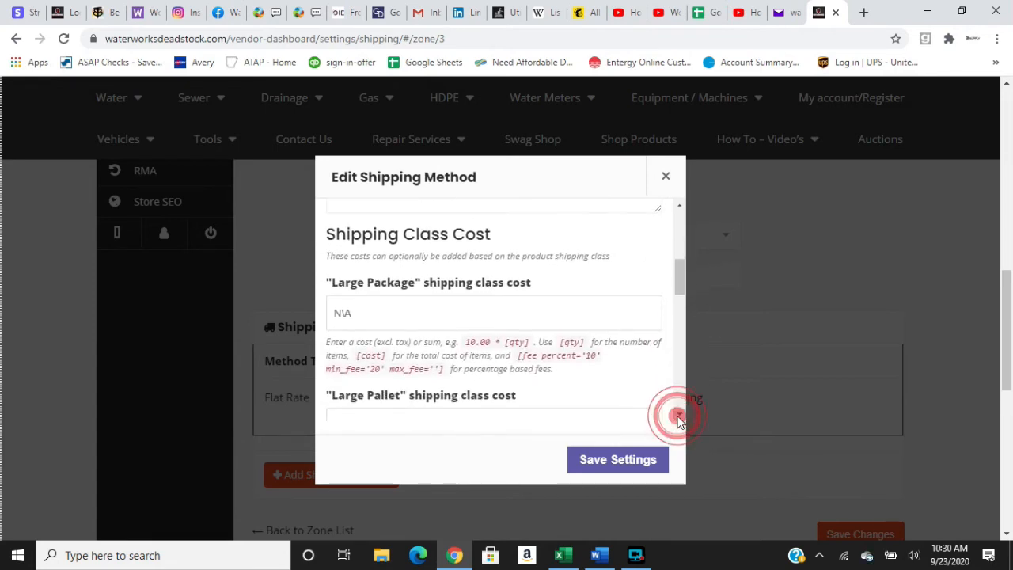
click(568, 310)
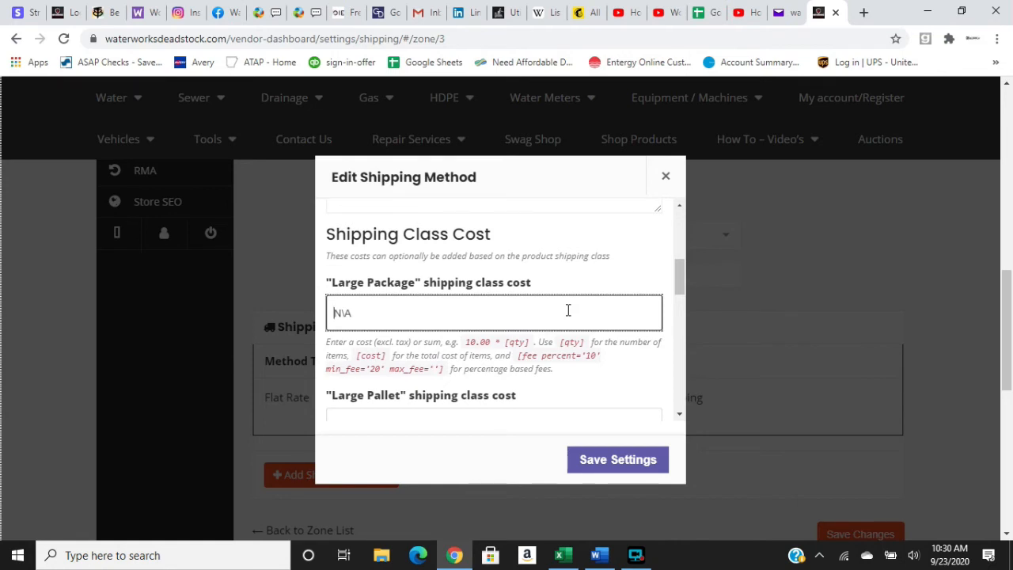
text(35)
Set the "Large Pallet" shipping class cost to 250.00.
scroll(633, 394, down, 1)
click(634, 390)
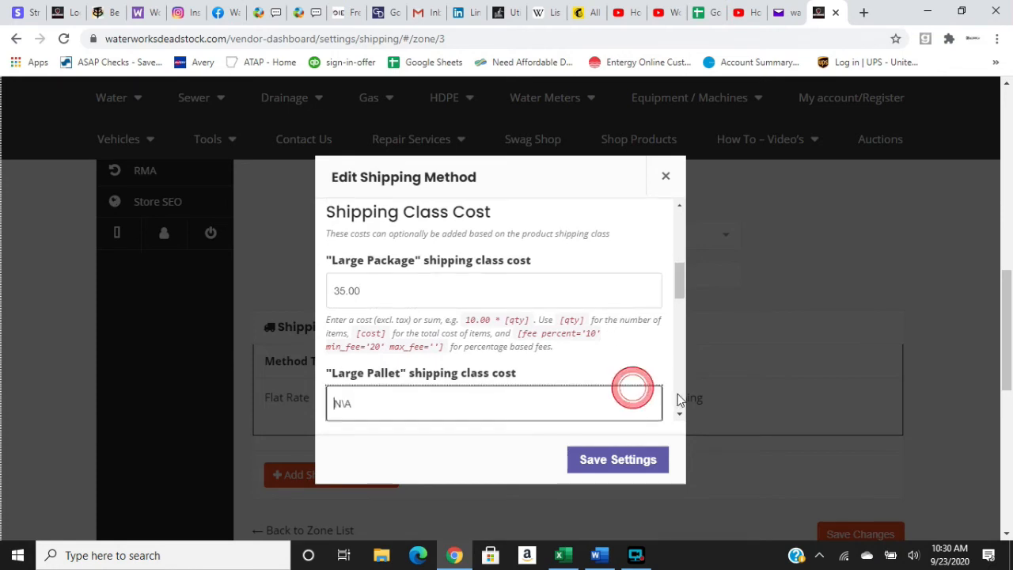
click(680, 414)
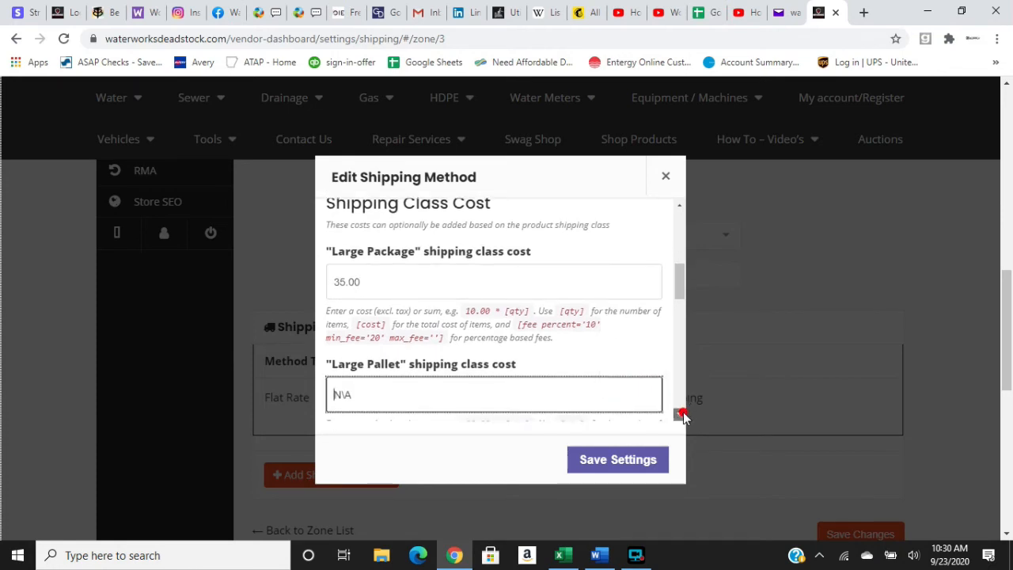
click(591, 355)
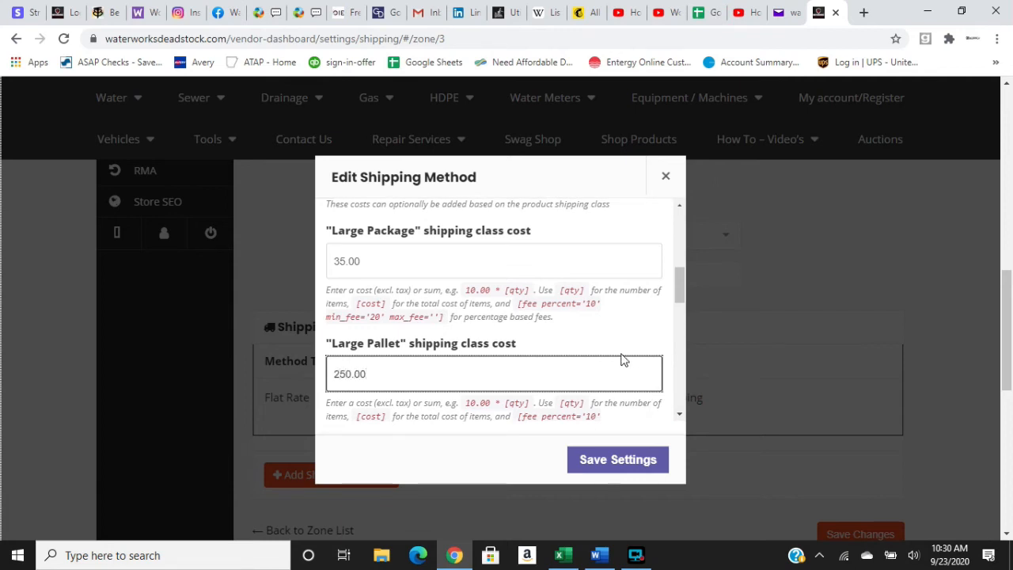
Set the "Medium Package" shipping class cost to 20.00.
click(661, 333)
click(679, 414)
click(679, 414)
click(680, 414)
click(679, 414)
click(555, 341)
text(20.00)
Set the "Medium Pallet" shipping class cost to 100.00.
drag(631, 394, 641, 339)
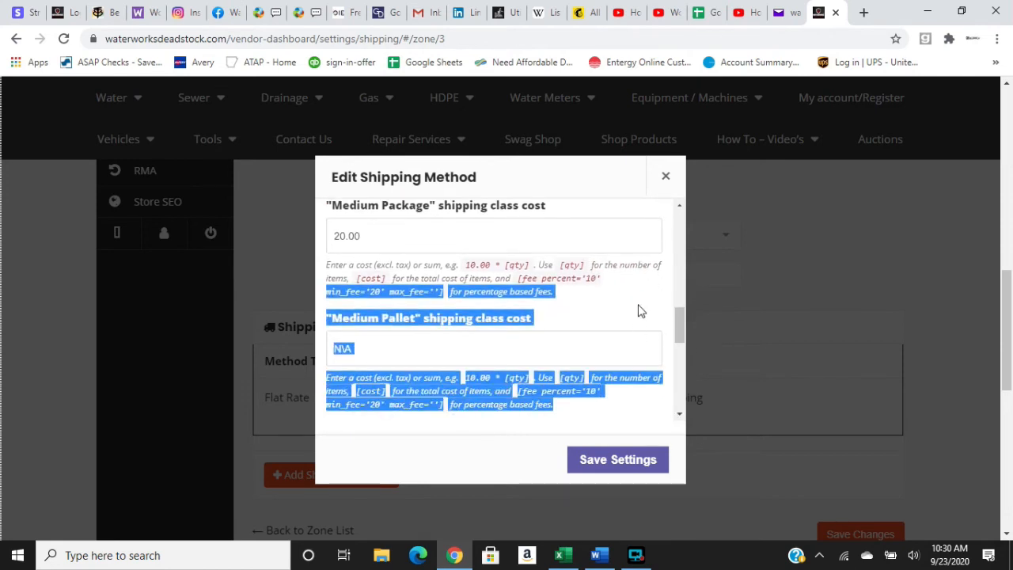
click(641, 311)
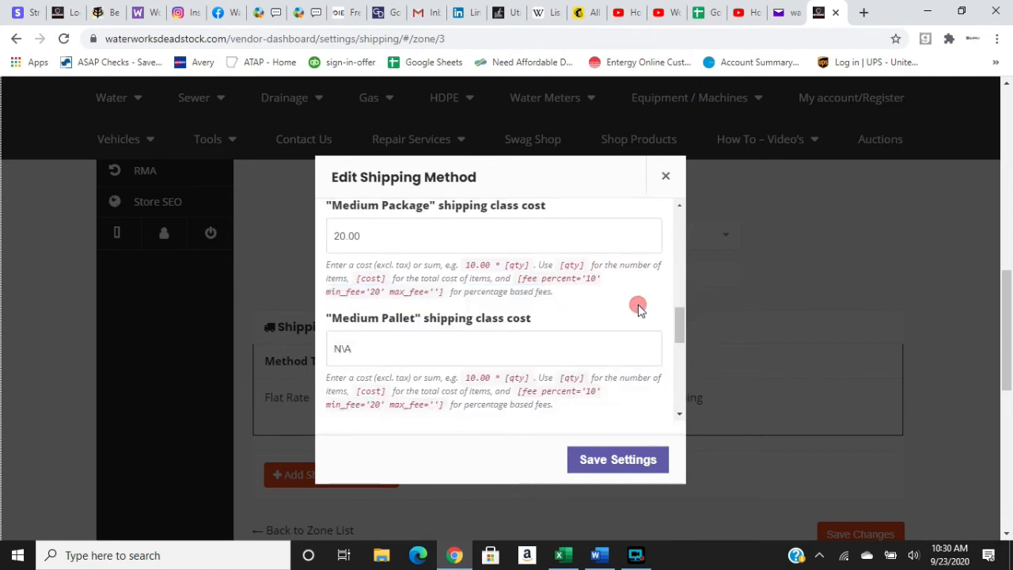
click(604, 348)
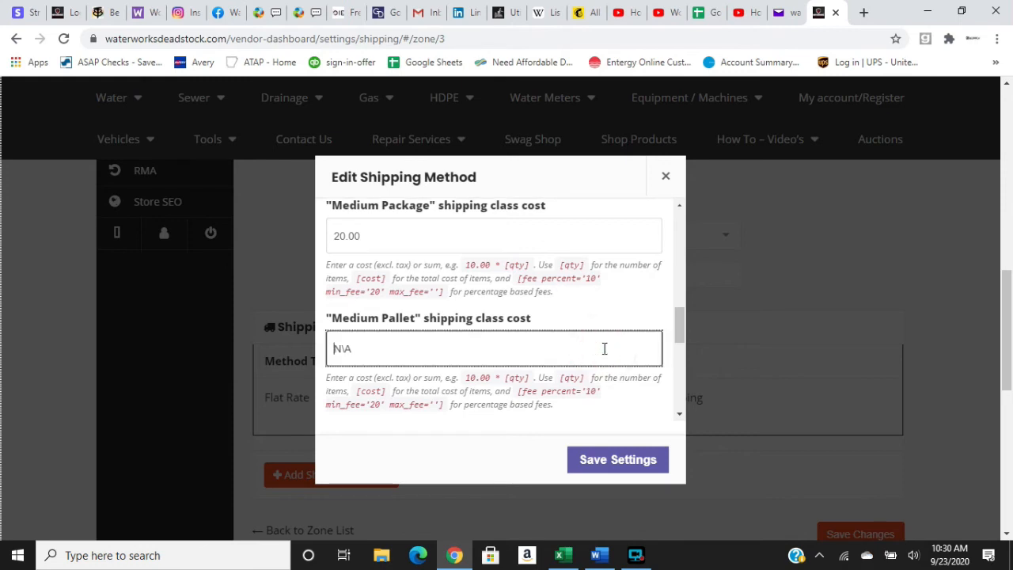
text(100.00)
click(637, 398)
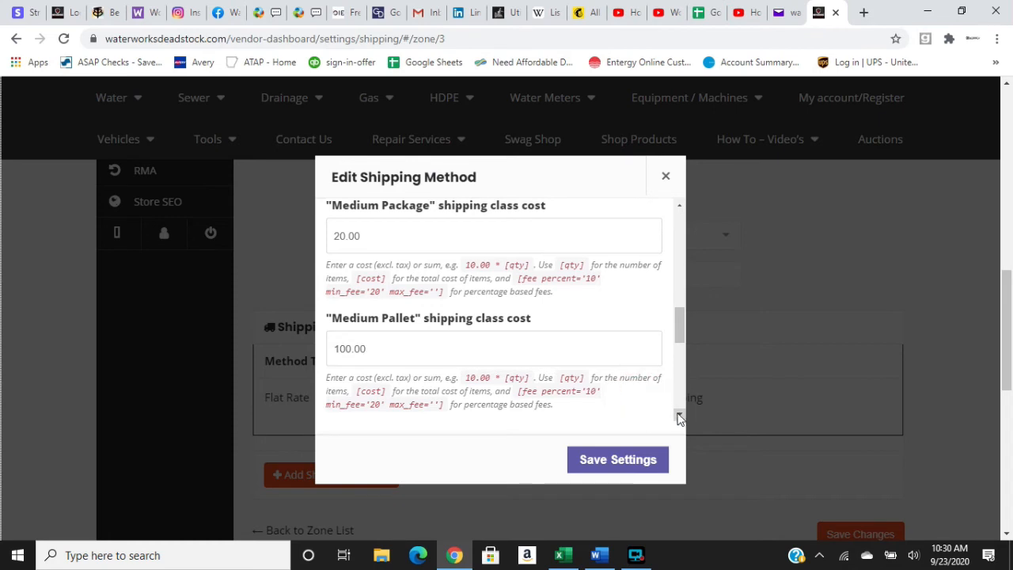
Set the Flat Rate method's "Small Package" shipping class cost to 12.00.
click(679, 417)
click(679, 417)
click(680, 417)
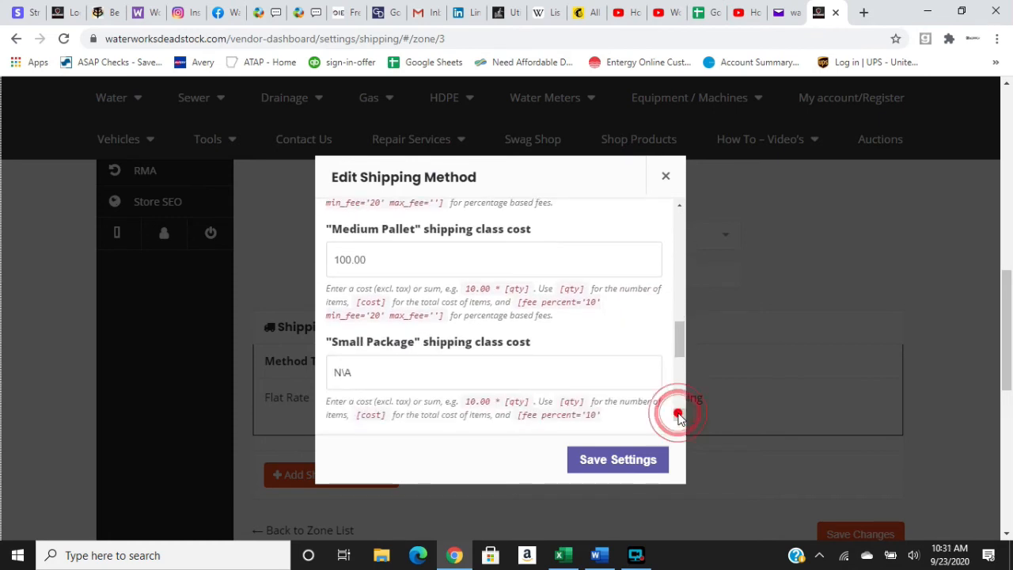
click(679, 416)
click(593, 344)
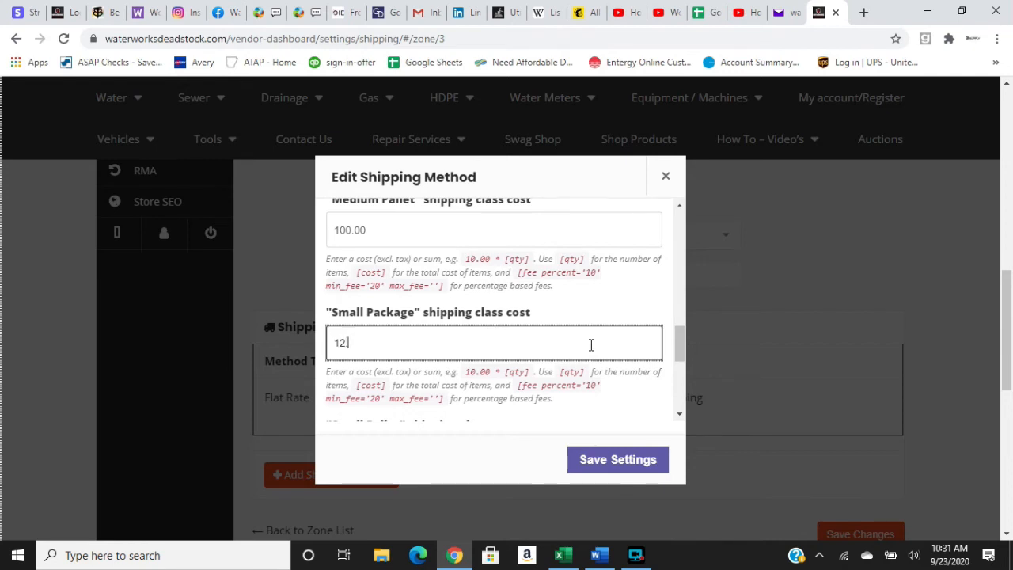
click(635, 399)
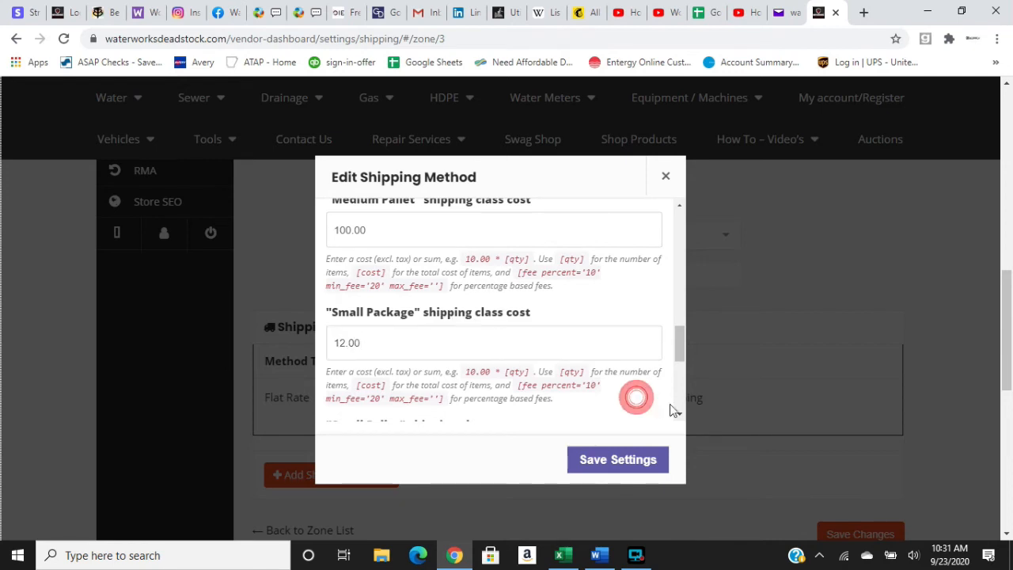
Set the "Small Pallet" shipping class cost to 75.00.
click(679, 417)
click(680, 417)
click(679, 416)
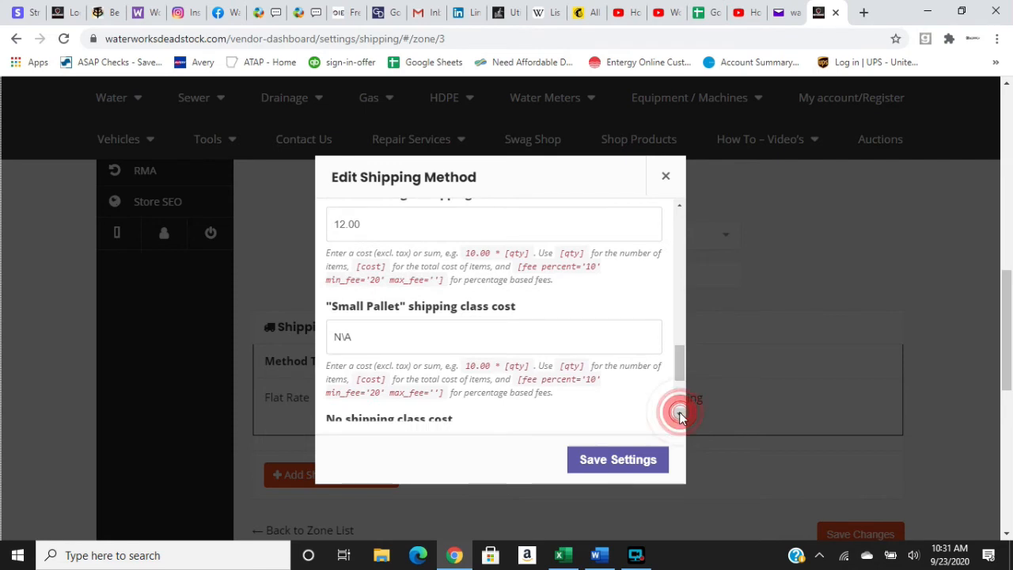
click(580, 345)
click(580, 345)
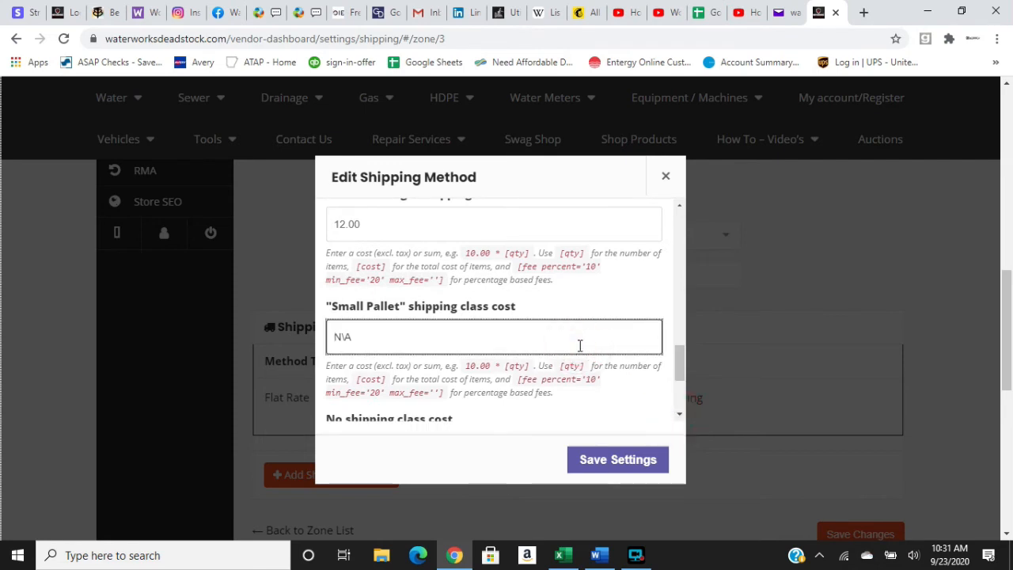
key(ctrl+a)
text(75)
click(651, 397)
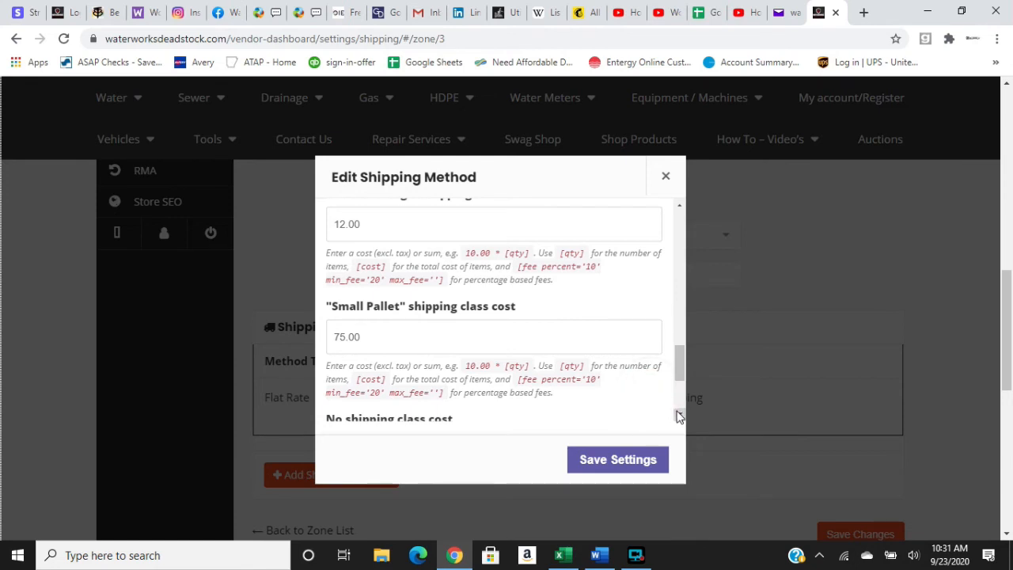
Set the calculation type to "Per class: Charge shipping for each shipping class individually" and save the Flat Rate method settings.
click(679, 415)
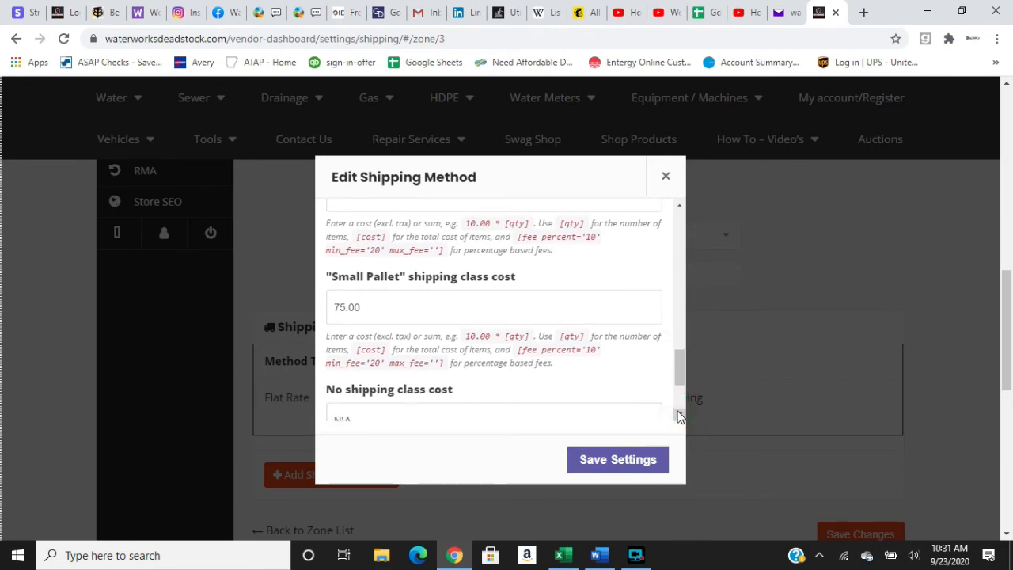
click(679, 416)
click(678, 415)
click(679, 415)
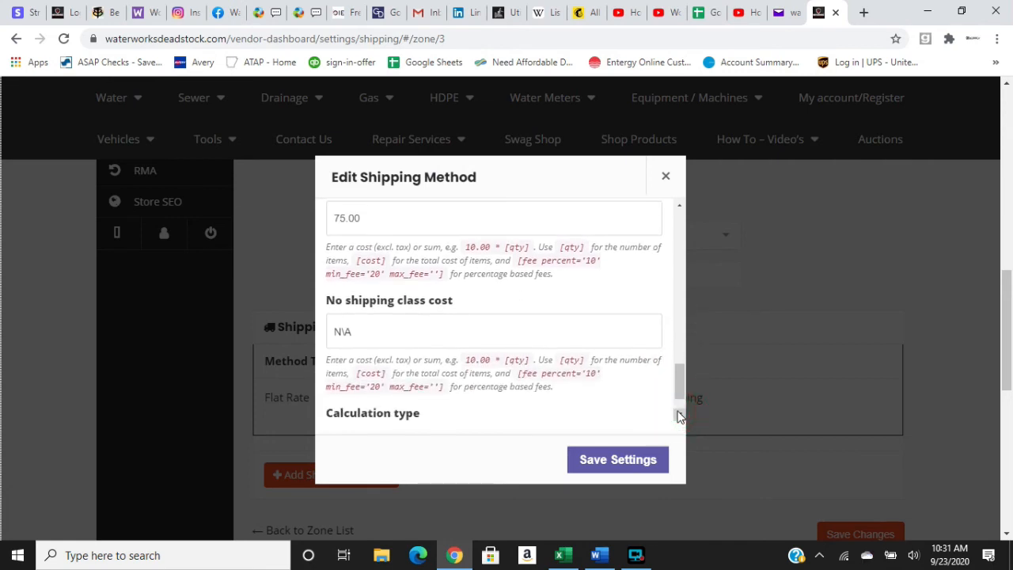
click(678, 415)
click(678, 416)
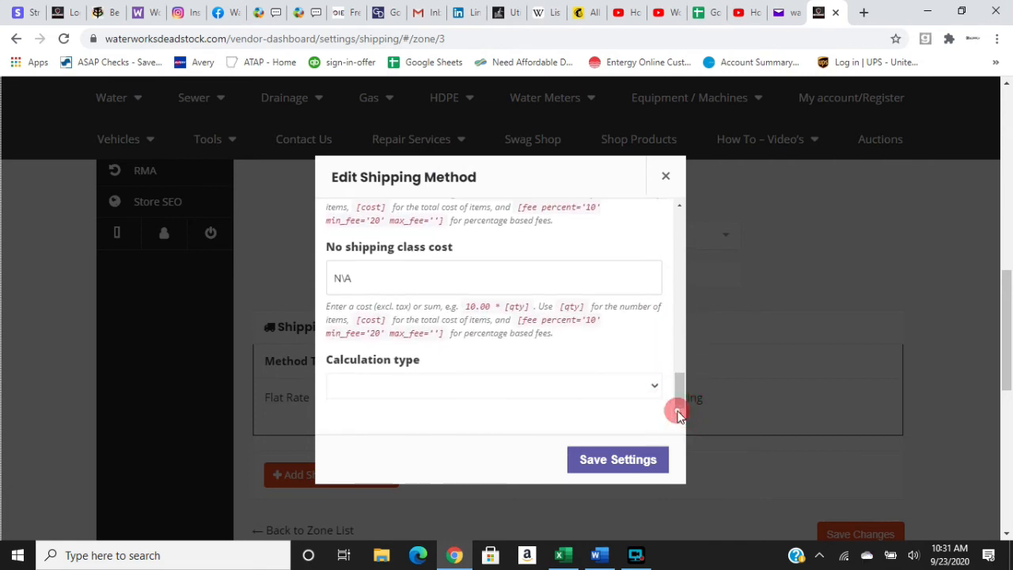
click(658, 386)
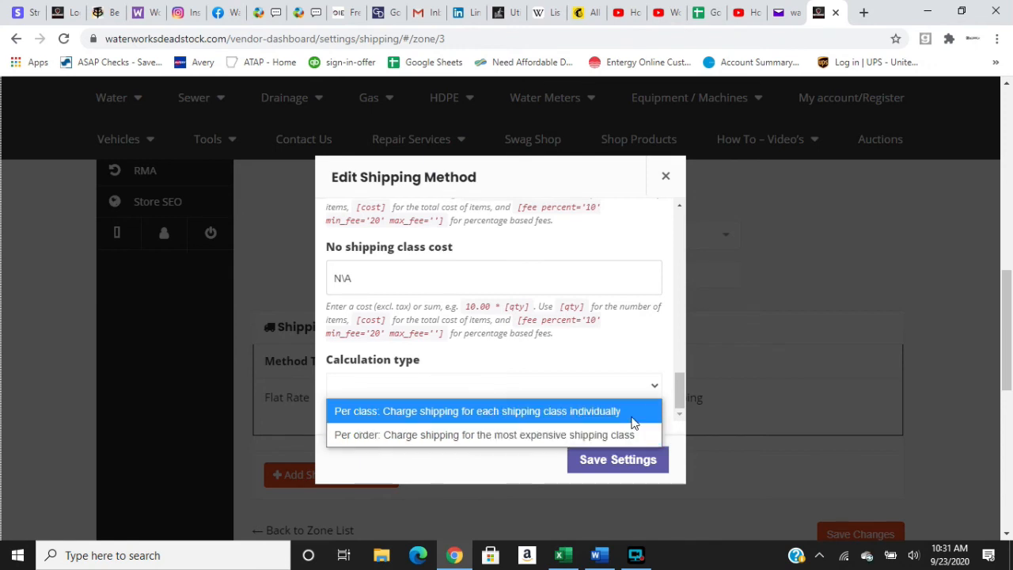
click(623, 417)
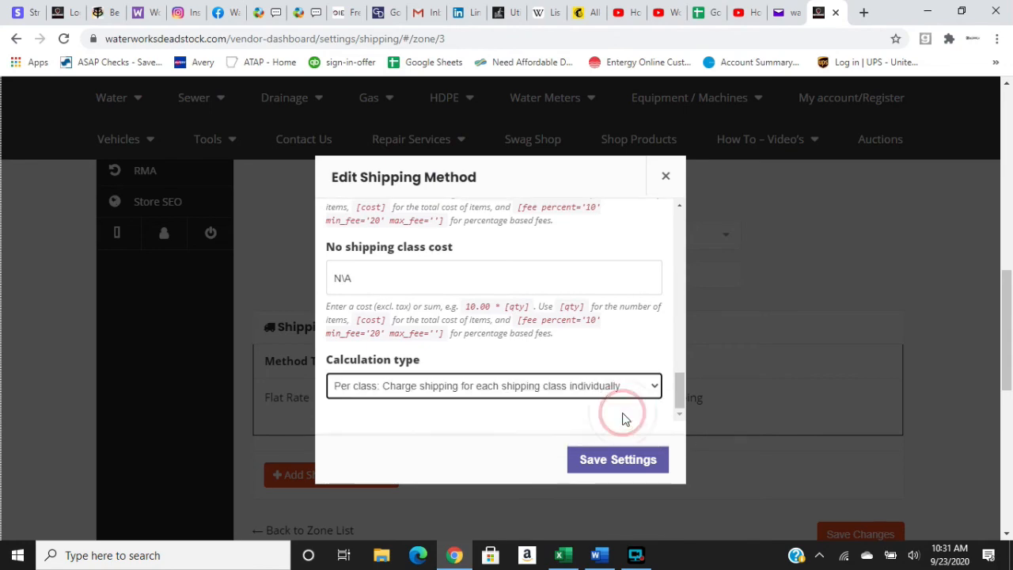
click(600, 463)
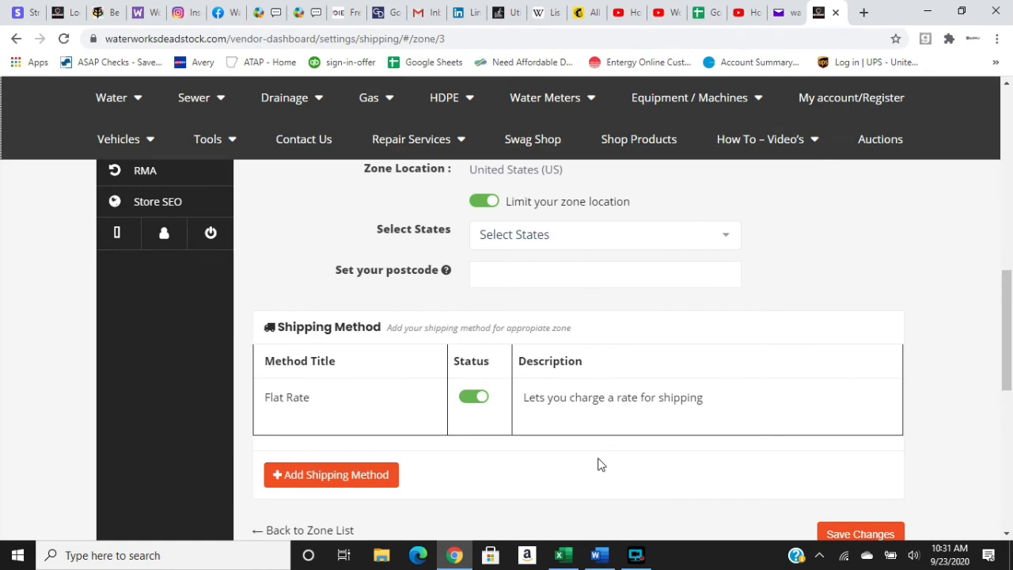
Enter the store's postcode for the Domestic Flat Rate zone and save the zone changes.
click(1007, 86)
click(1007, 86)
click(1007, 86)
click(1007, 87)
click(1007, 87)
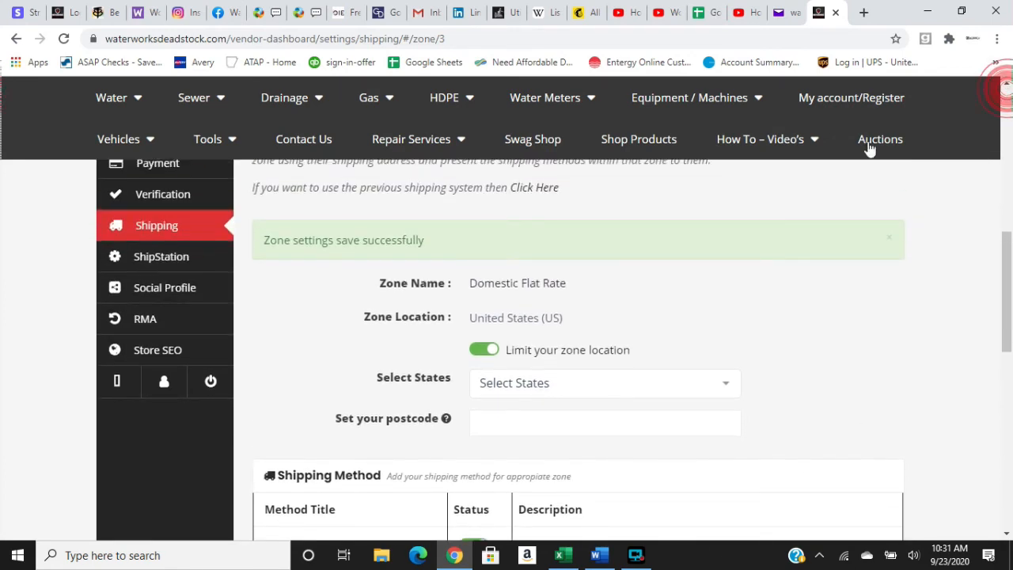
click(1007, 535)
click(1007, 535)
click(1008, 536)
click(1007, 535)
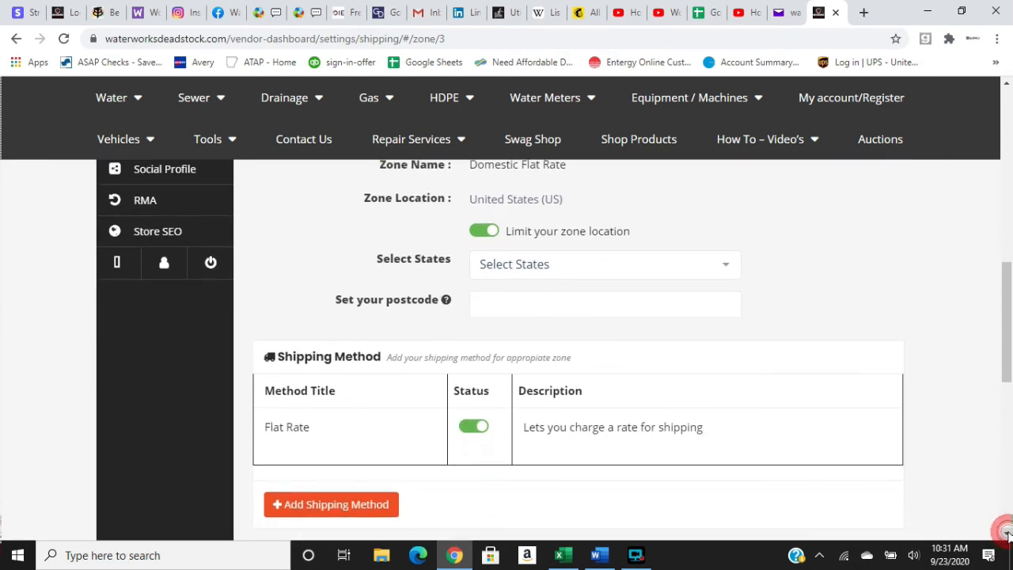
click(1007, 535)
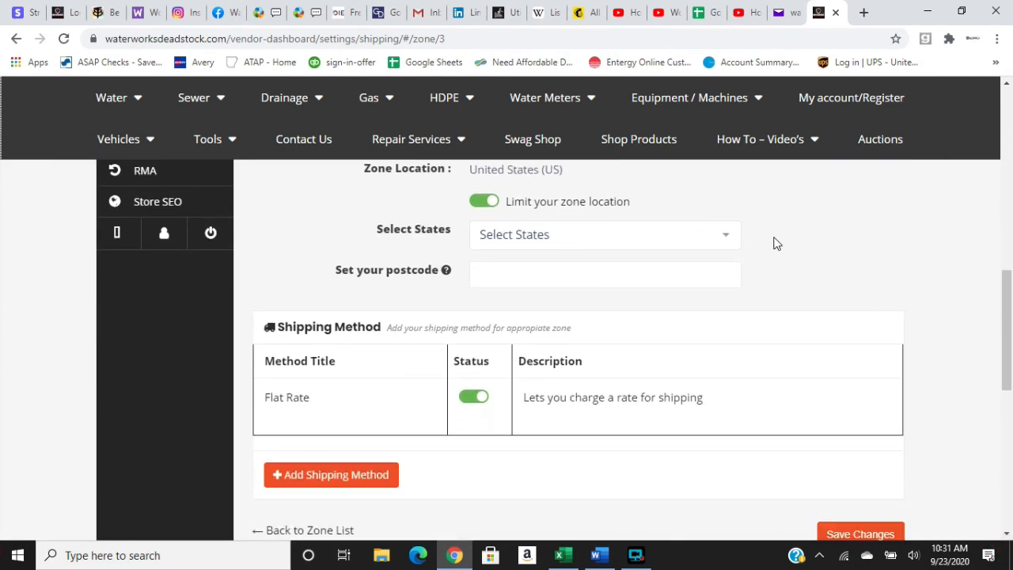
click(1008, 84)
click(1008, 84)
click(1008, 84)
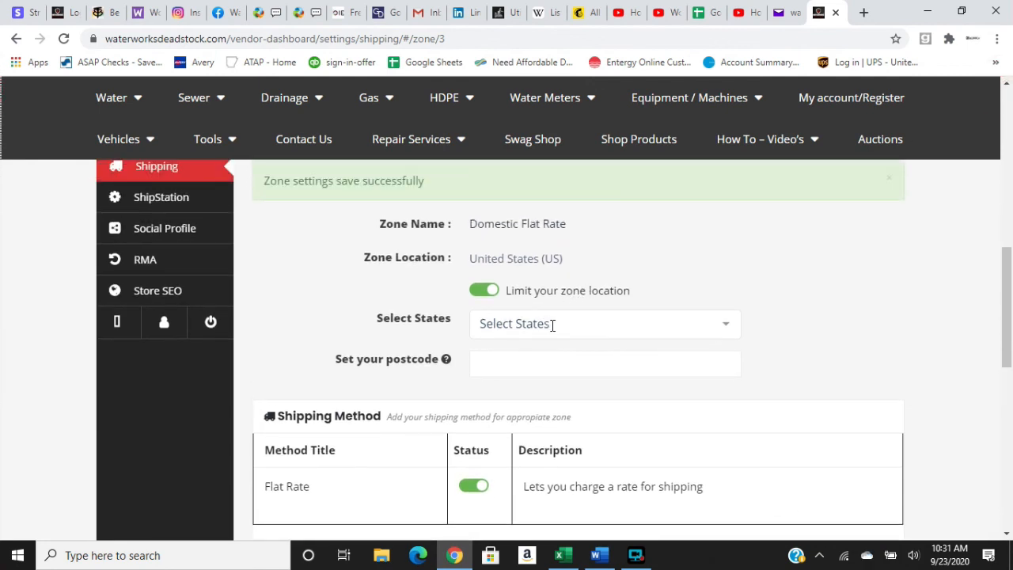
click(729, 363)
text(72012)
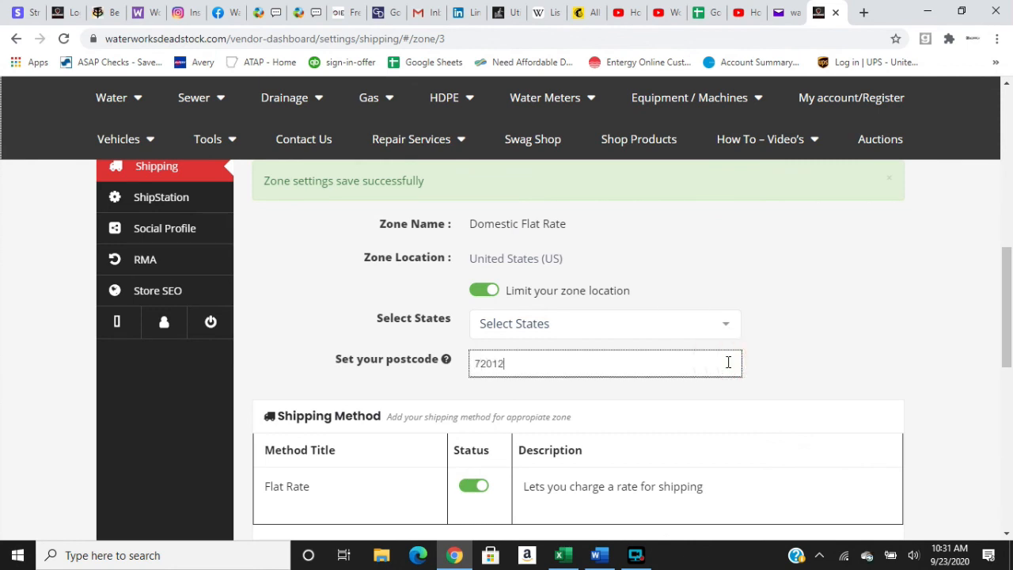
click(909, 346)
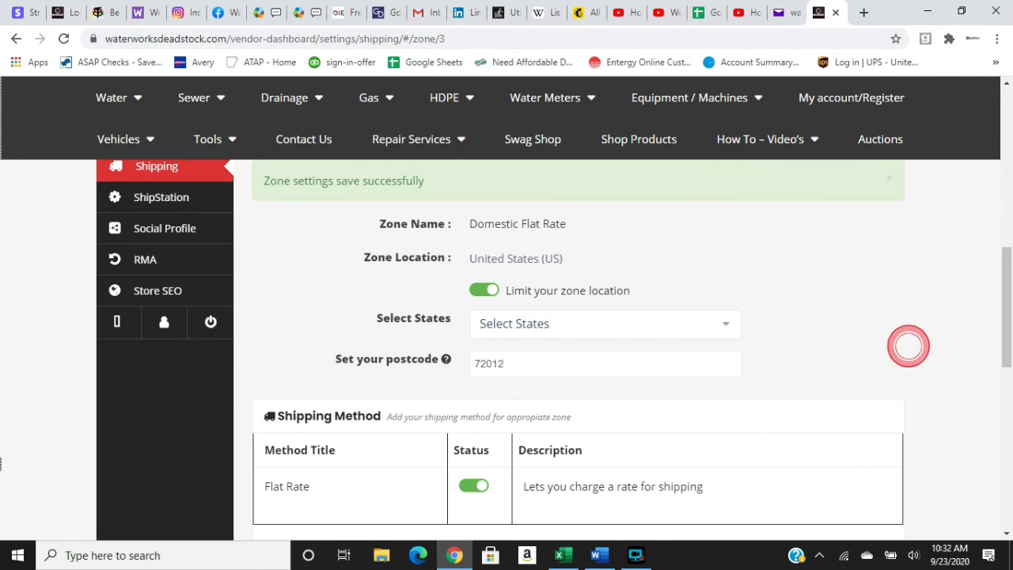
click(1007, 534)
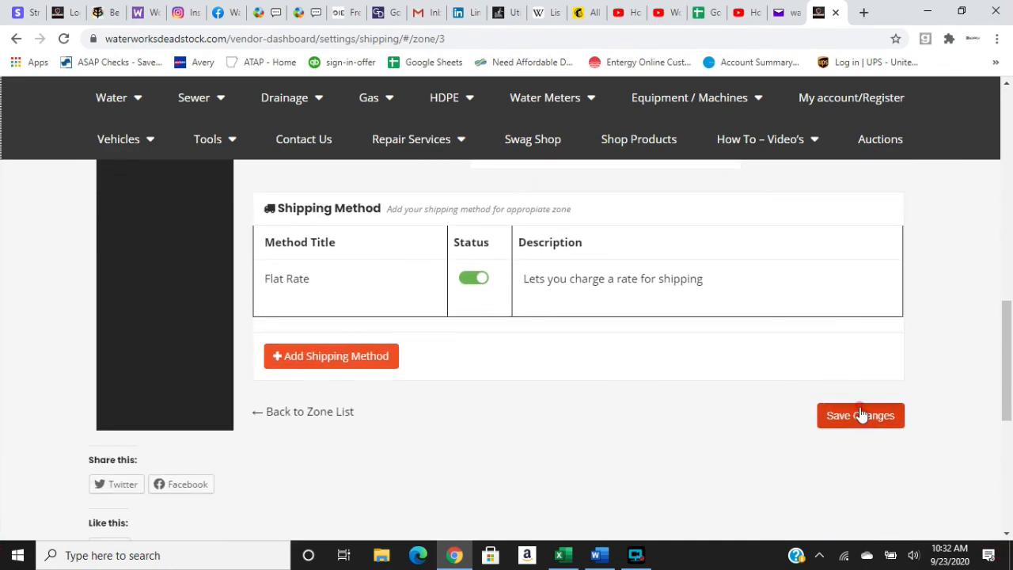
click(862, 415)
Return from the Domestic Flat Rate zone to the main Shipping settings page to review the shipping zones.
click(1007, 82)
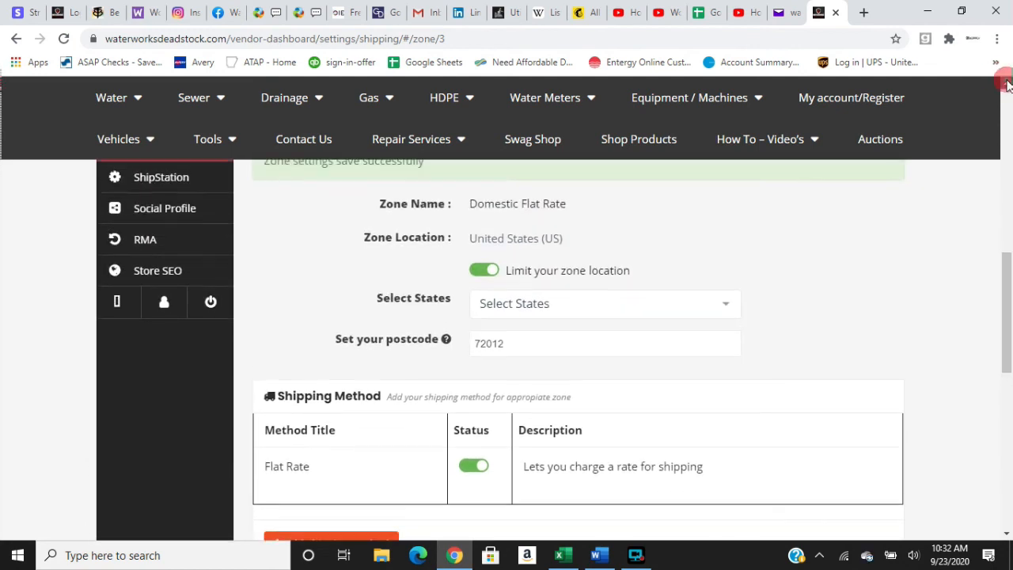
click(1008, 84)
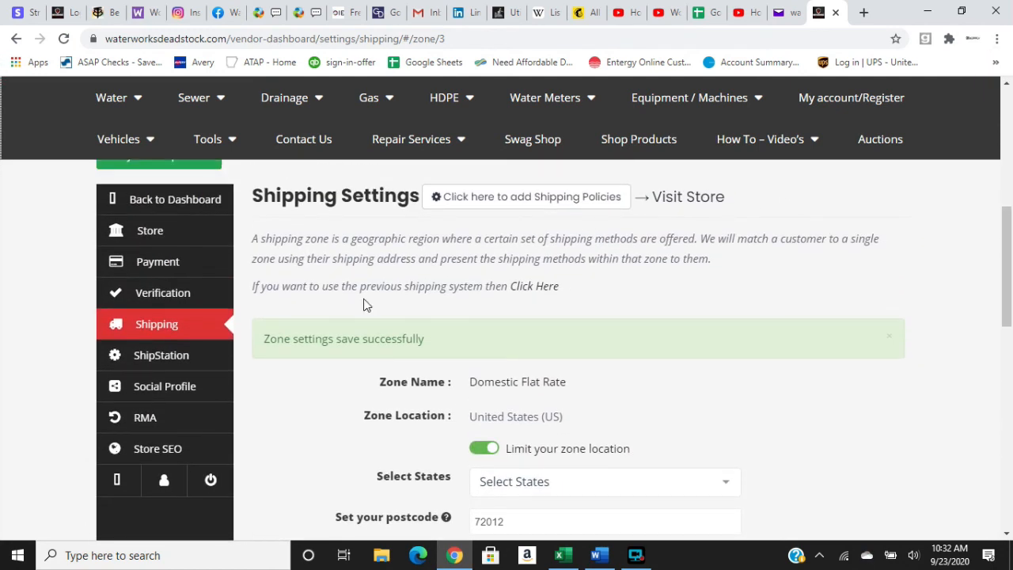
click(197, 332)
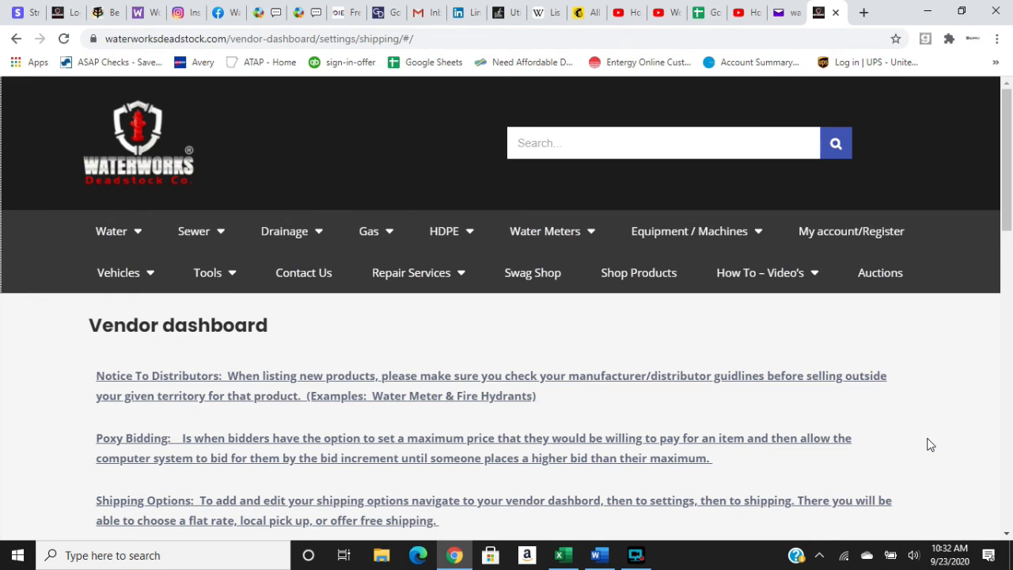
click(1007, 537)
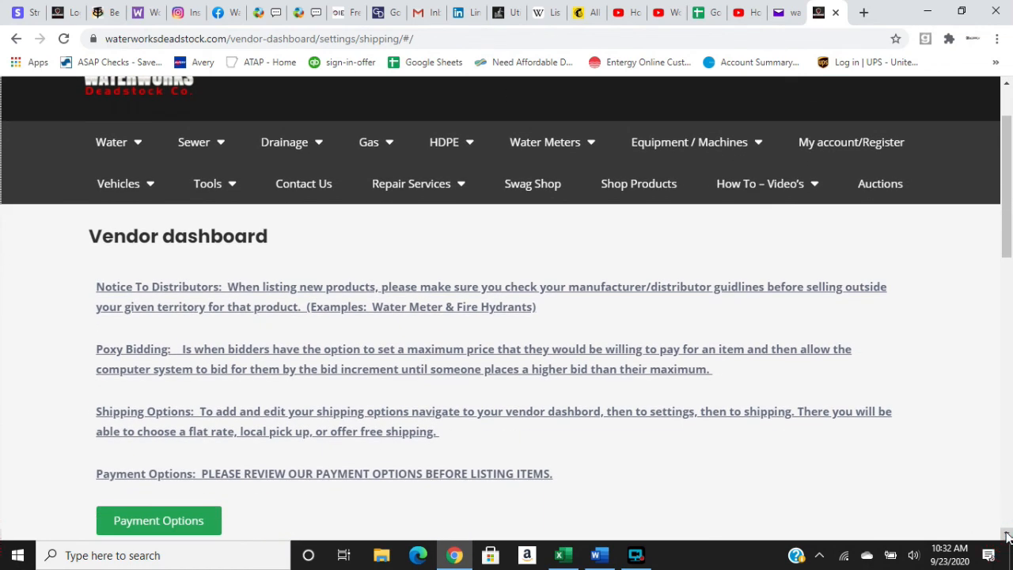
click(638, 558)
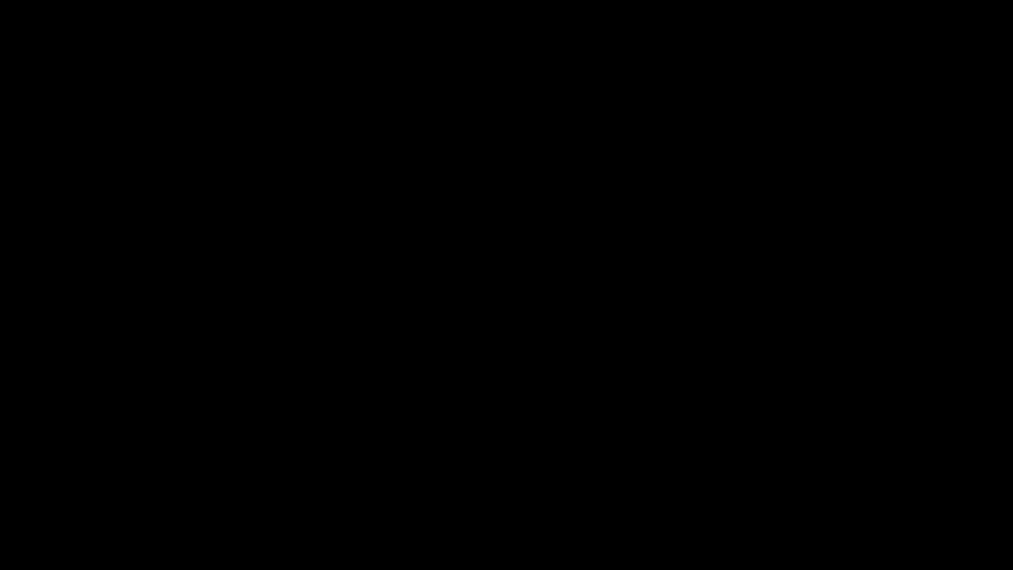